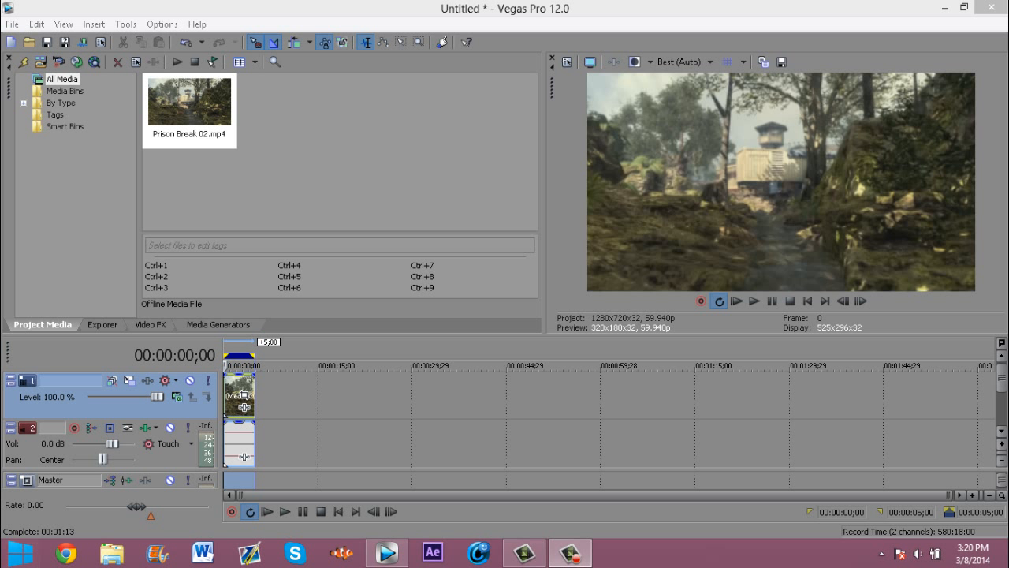
# Step: Remove Prison Break 02.mp4 from the project and delete its file from the drive
pyautogui.rightClick(196, 115)
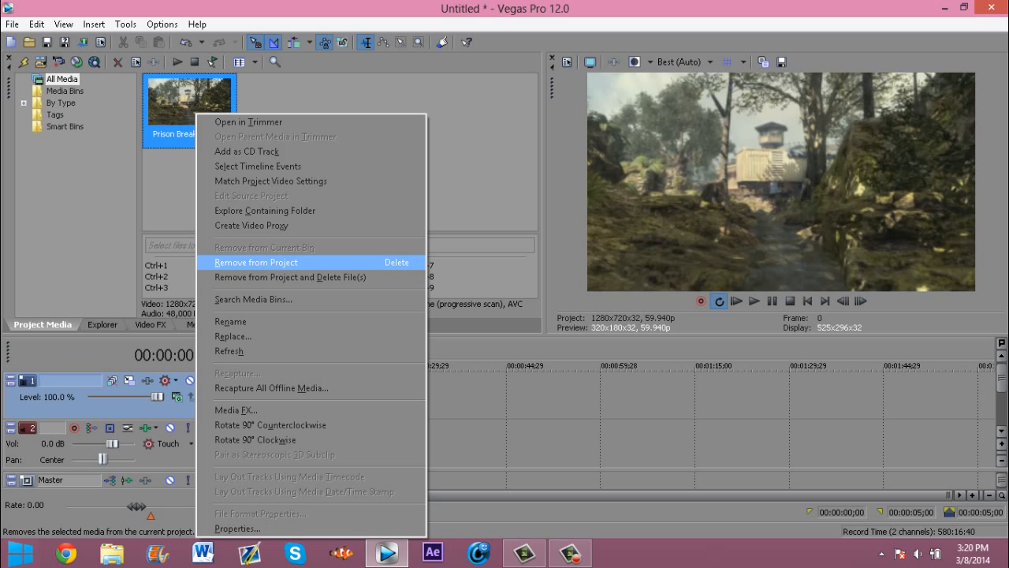
pyautogui.click(290, 276)
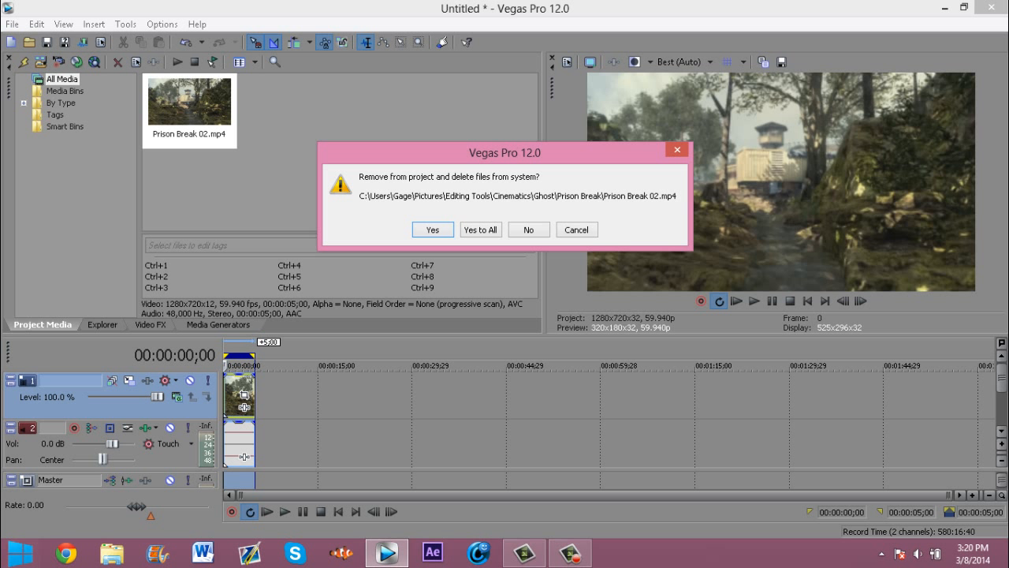
pyautogui.click(481, 229)
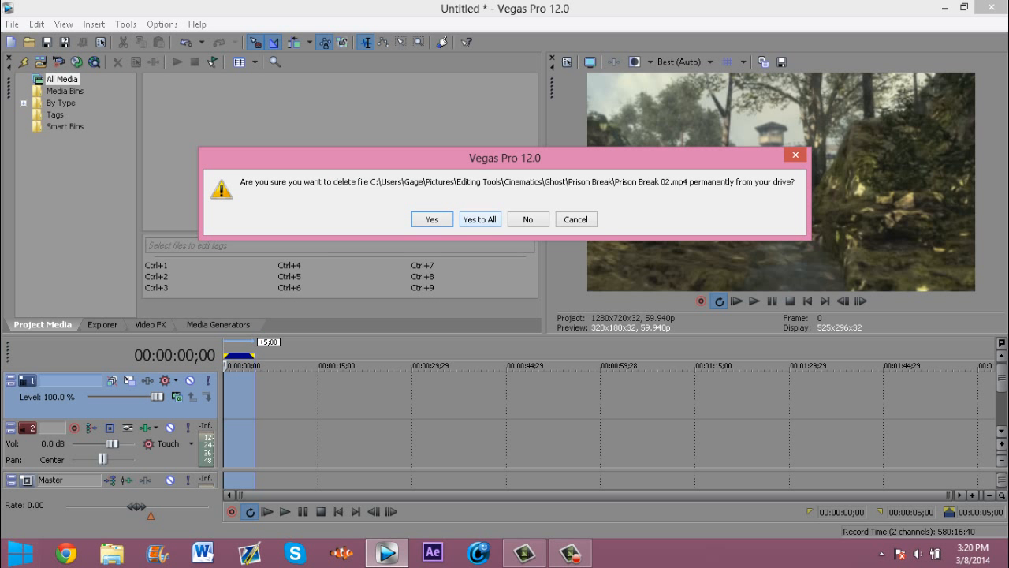
pyautogui.click(480, 221)
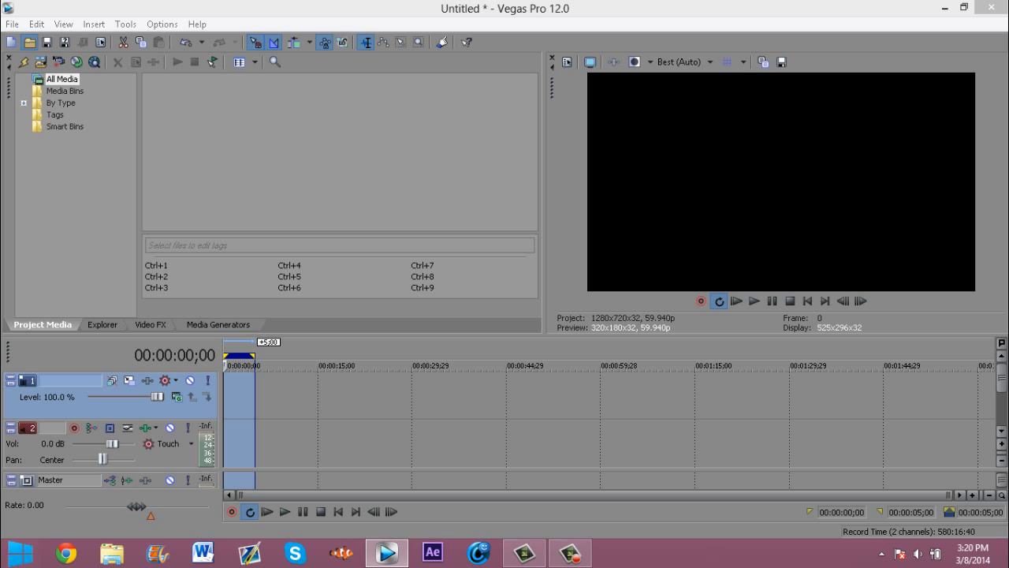
# Step: Open the Prison Break 03 clip from the Prison Break folder into the project
pyautogui.click(29, 42)
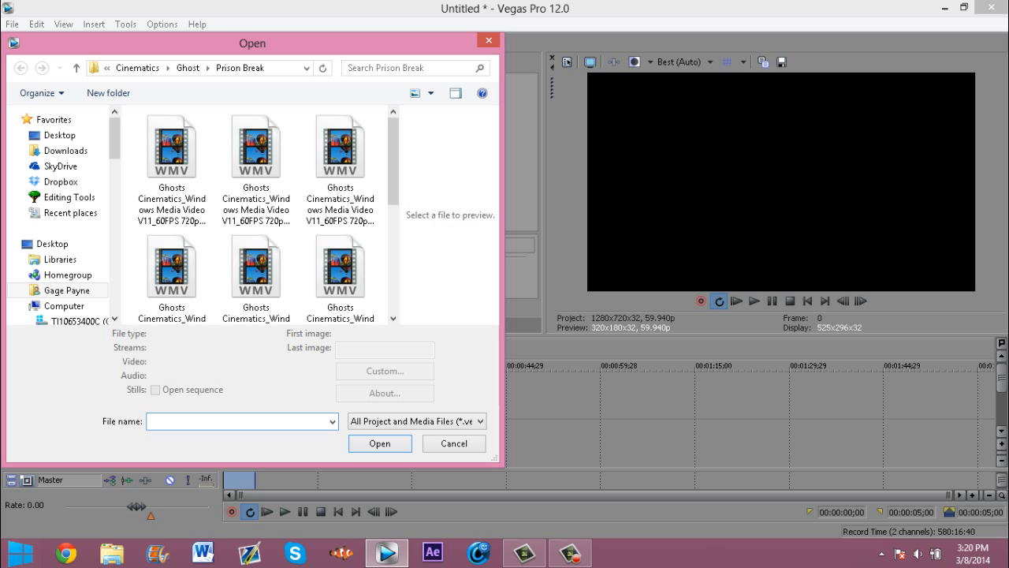
pyautogui.scroll(-3, 268, 214)
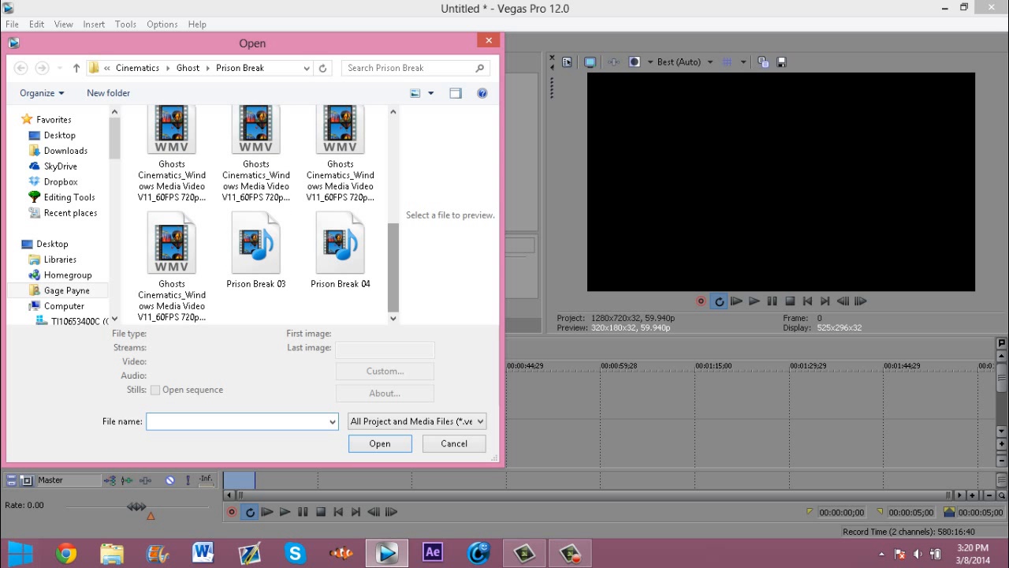
pyautogui.click(257, 250)
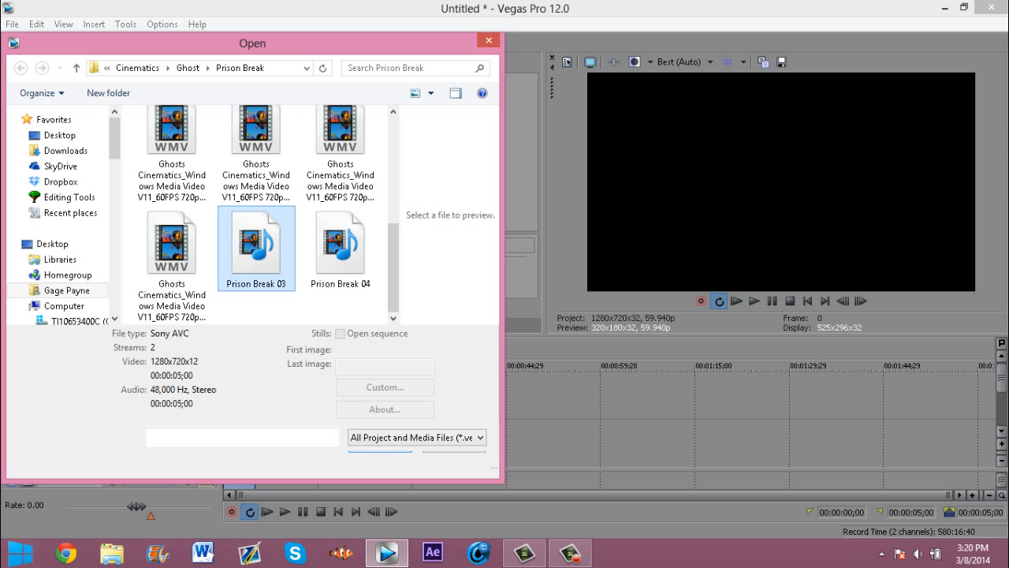
pyautogui.doubleClick(256, 249)
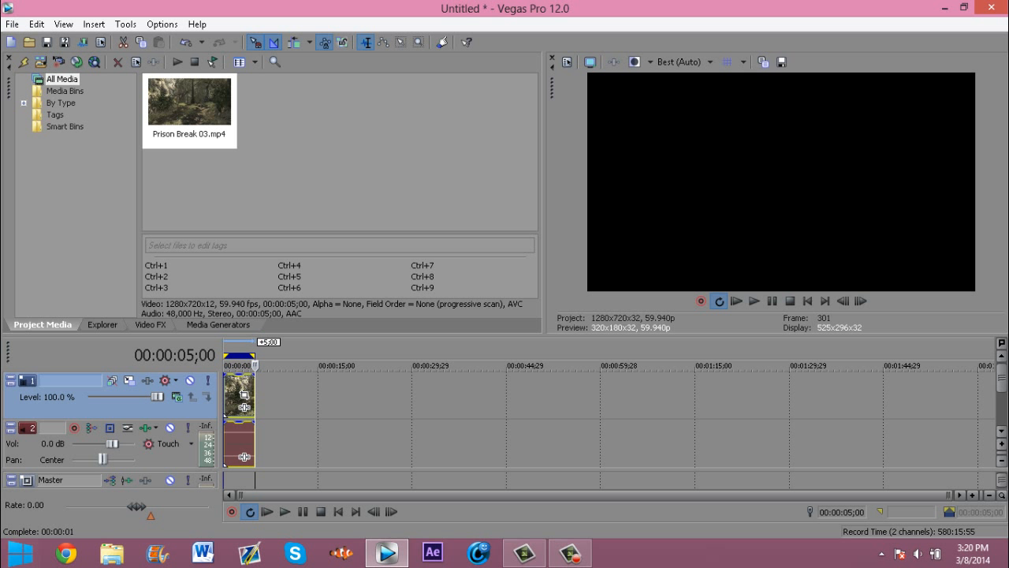
# Step: Return the cursor to the start, zoom the timeline to the clip and play it back
pyautogui.moveTo(255, 365); pyautogui.dragTo(225, 365)
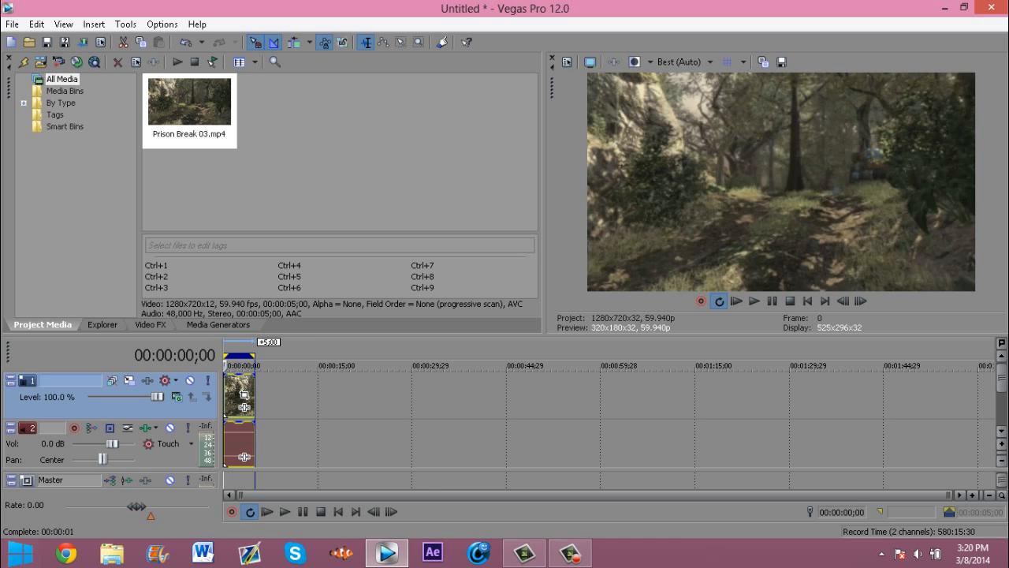
pyautogui.scroll(10, 244, 456)
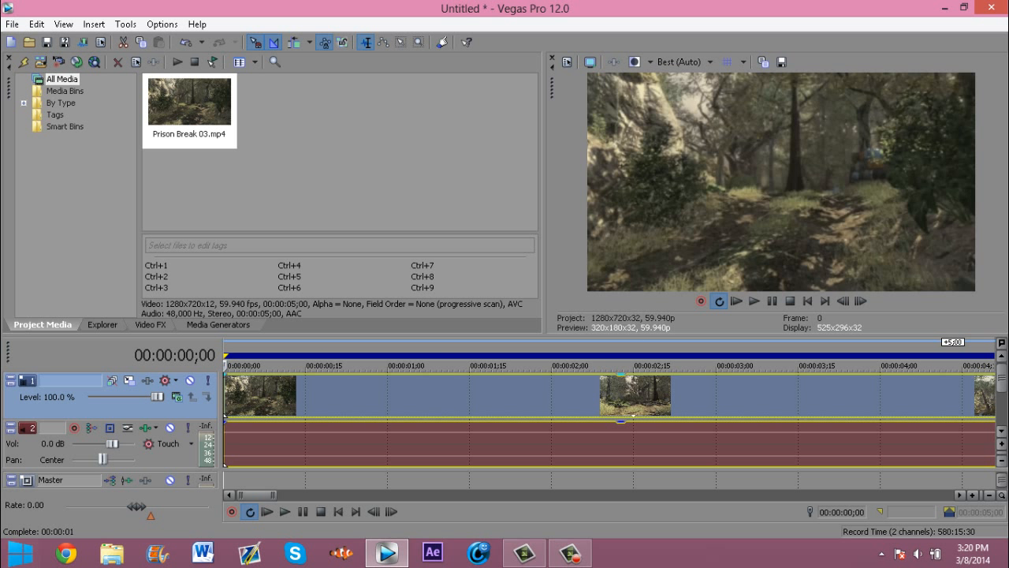
pyautogui.scroll(-3, 761, 456)
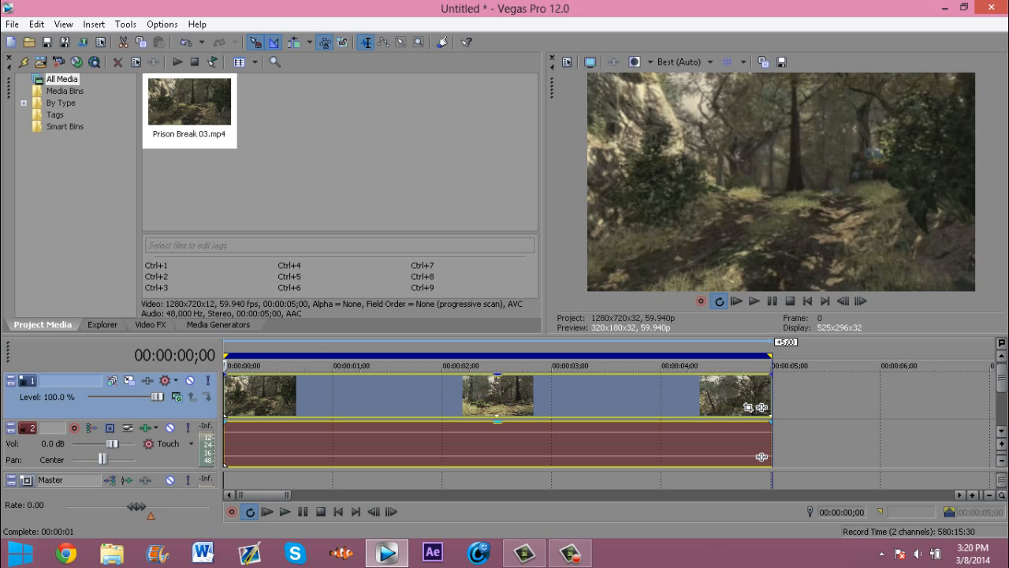
pyautogui.press('space')
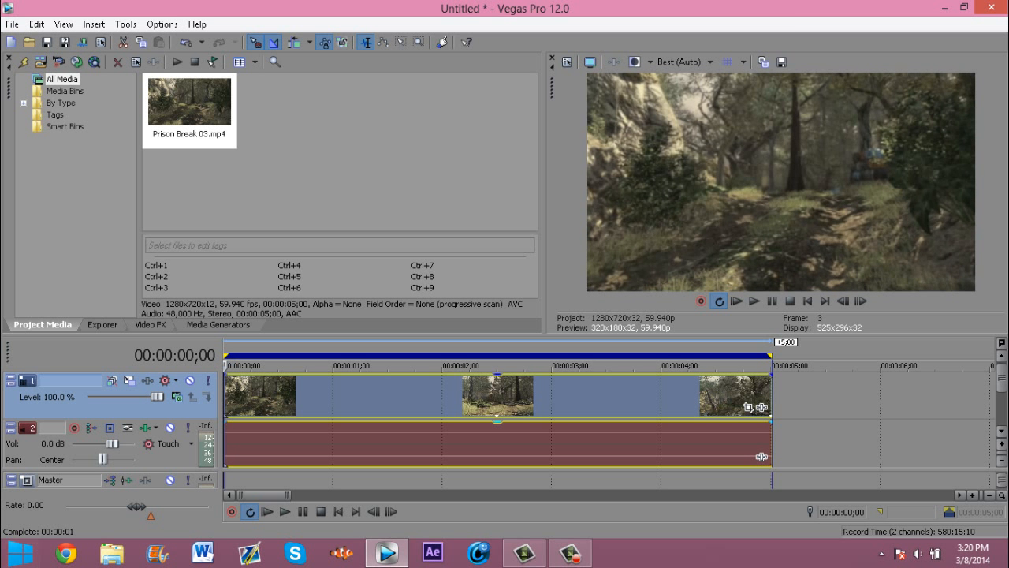
pyautogui.press('space')
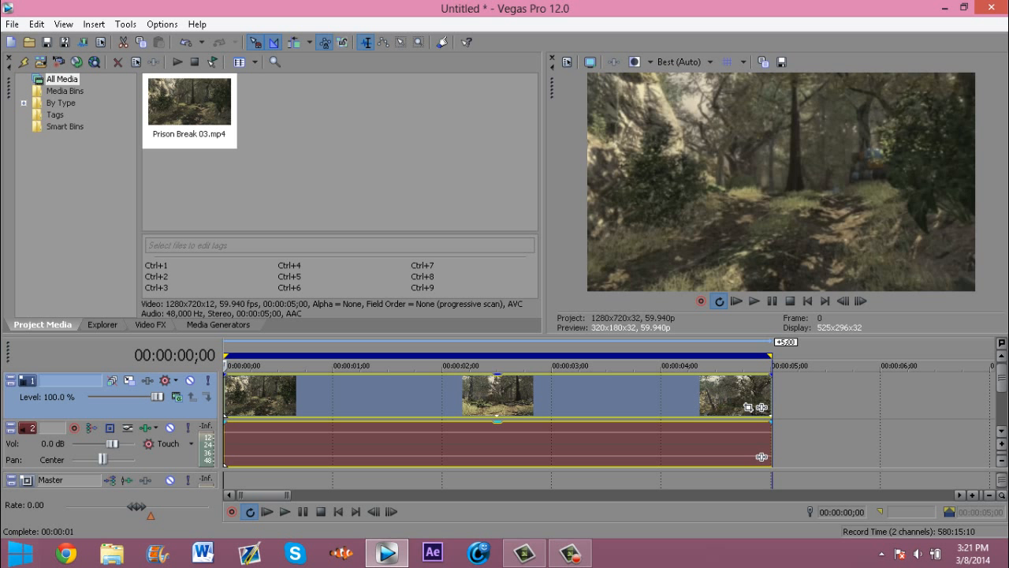
# Step: Step frame by frame through the clip to inspect its frames
pyautogui.press('Right')
pyautogui.press('Right')
pyautogui.press('Right')
pyautogui.press('Left')
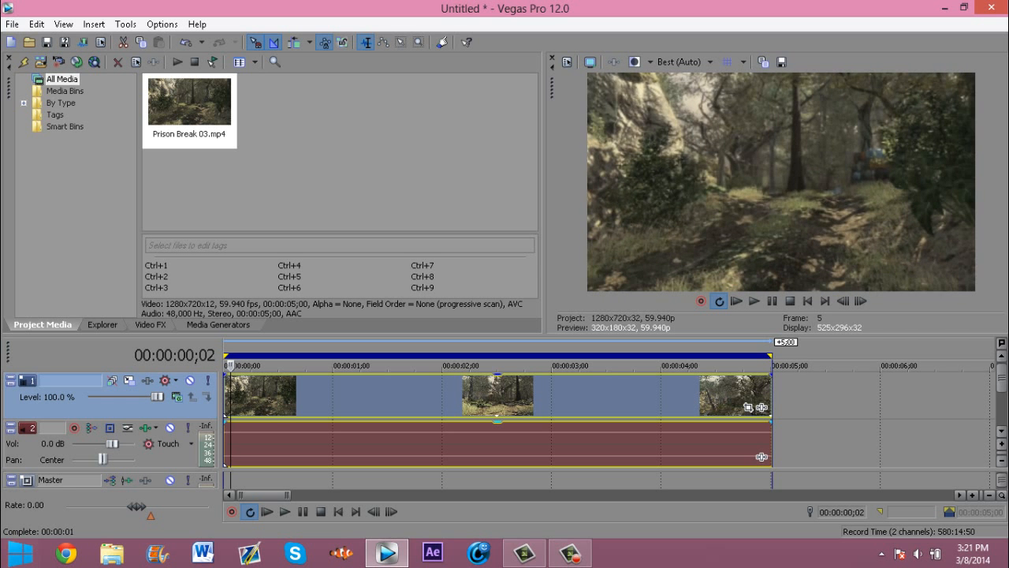
pyautogui.press('Right')
pyautogui.press('Right')
pyautogui.press('Left')
pyautogui.press('Left')
pyautogui.press('space')
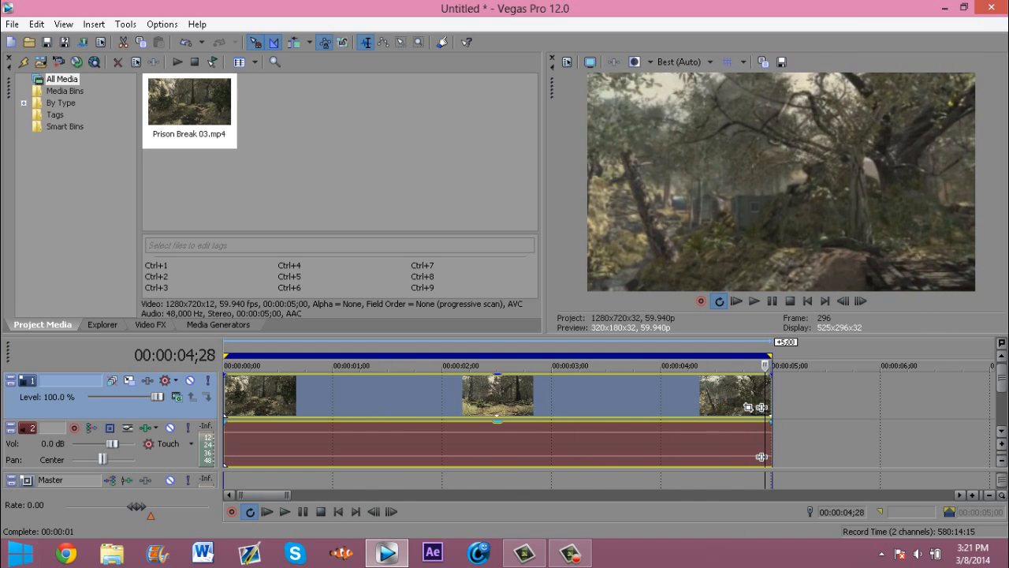
pyautogui.press('Left')
pyautogui.press('Left')
pyautogui.press('Left')
pyautogui.press('Left')
pyautogui.press('Left')
pyautogui.press('Left')
pyautogui.press('Left')
pyautogui.press('Left')
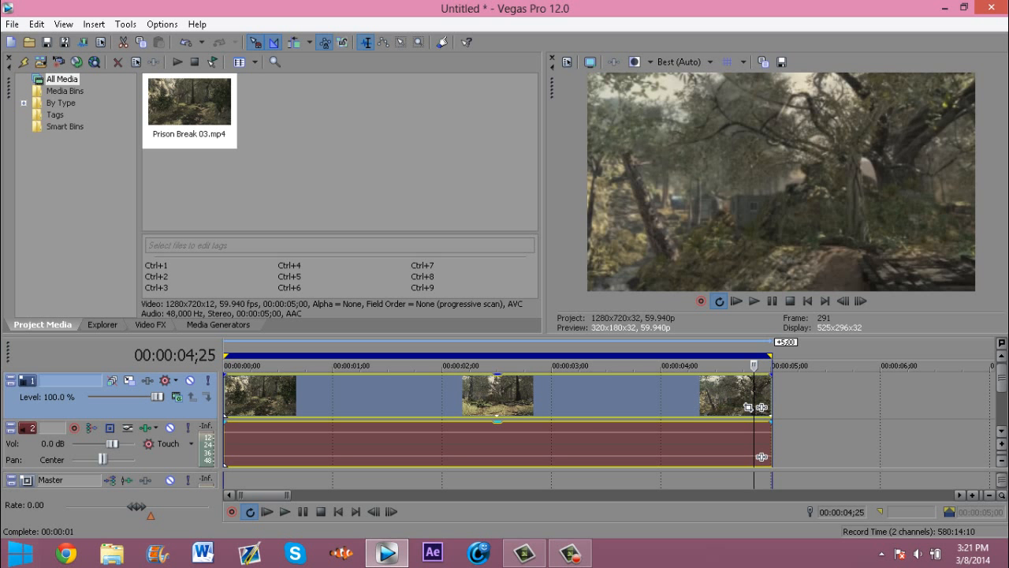
pyautogui.press('Left')
pyautogui.press('Left')
pyautogui.press('Left')
pyautogui.press('Left')
pyautogui.press('Left')
pyautogui.press('Left')
pyautogui.press('Left')
pyautogui.press('Left')
pyautogui.press('Left')
pyautogui.press('Left')
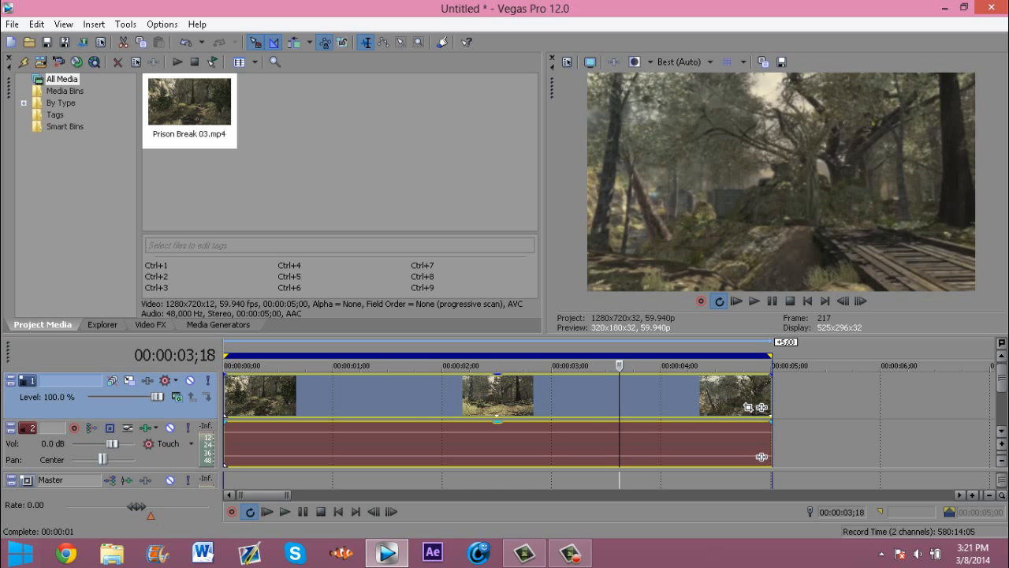
pyautogui.press('Left')
pyautogui.press('Left')
pyautogui.press('Left')
pyautogui.press('Left')
pyautogui.press('Left')
pyautogui.press('Left')
pyautogui.press('Left')
pyautogui.press('Left')
pyautogui.press('Left')
pyautogui.press('Left')
pyautogui.press('Left')
pyautogui.press('Left')
pyautogui.press('Left')
pyautogui.press('Left')
pyautogui.press('Left')
pyautogui.press('Left')
pyautogui.press('Left')
pyautogui.press('Left')
pyautogui.press('Left')
pyautogui.press('Left')
pyautogui.press('Left')
pyautogui.press('Left')
pyautogui.press('Left')
pyautogui.press('Left')
pyautogui.press('Left')
pyautogui.press('Left')
pyautogui.press('Left')
pyautogui.press('Left')
pyautogui.press('Left')
pyautogui.press('Left')
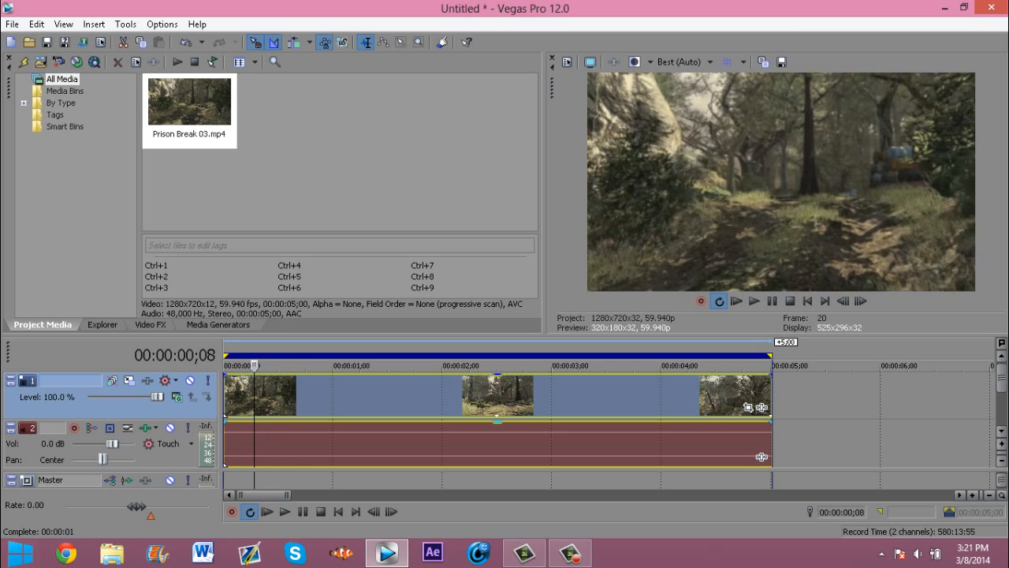
pyautogui.press('Left')
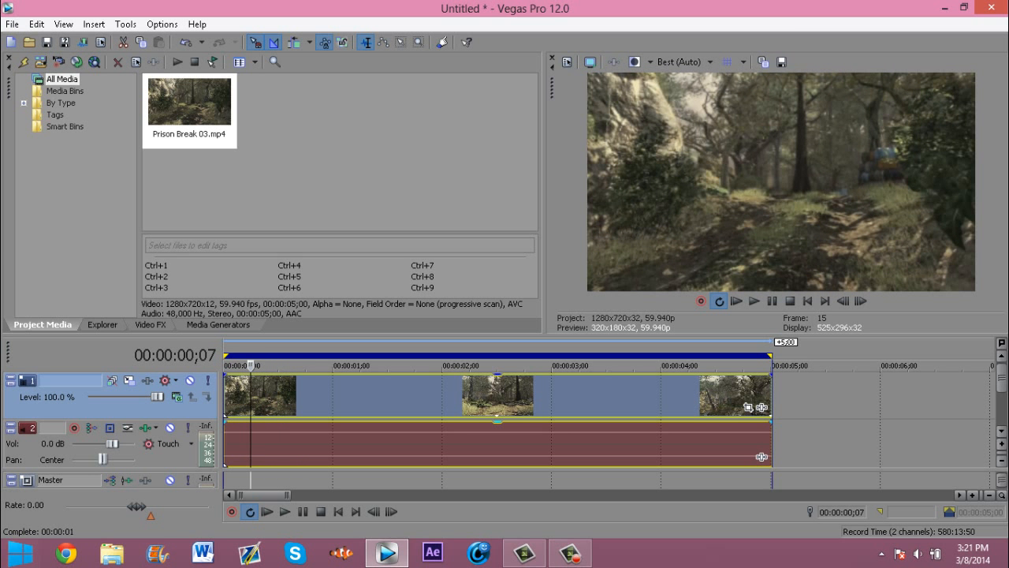
pyautogui.press('Left')
pyautogui.press('Left')
pyautogui.press('Left')
pyautogui.press('Left')
pyautogui.press('Left')
pyautogui.press('Left')
pyautogui.press('Right')
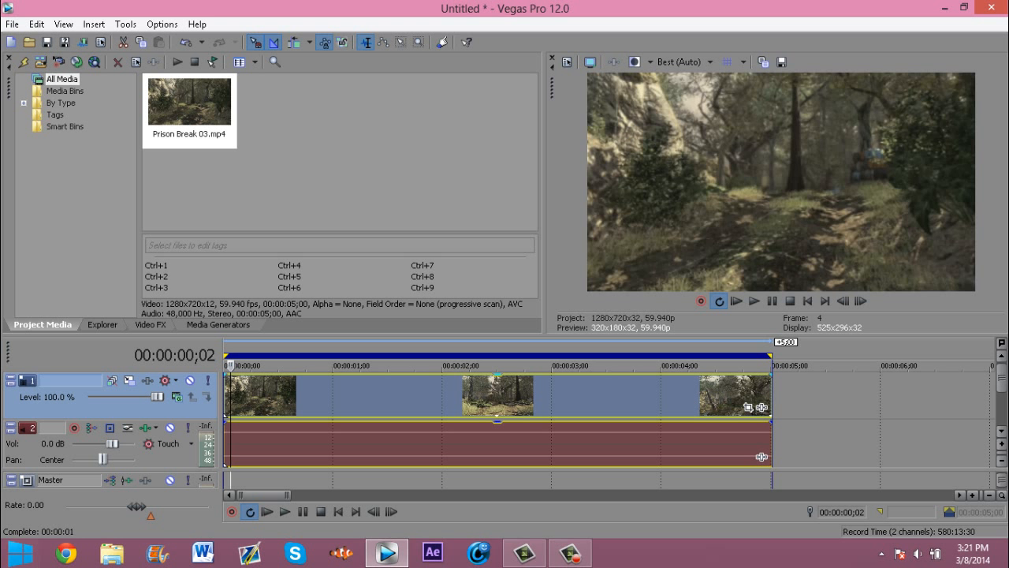
# Step: Set the video event's resample switch to Disable Resample
pyautogui.doubleClick(762, 457)
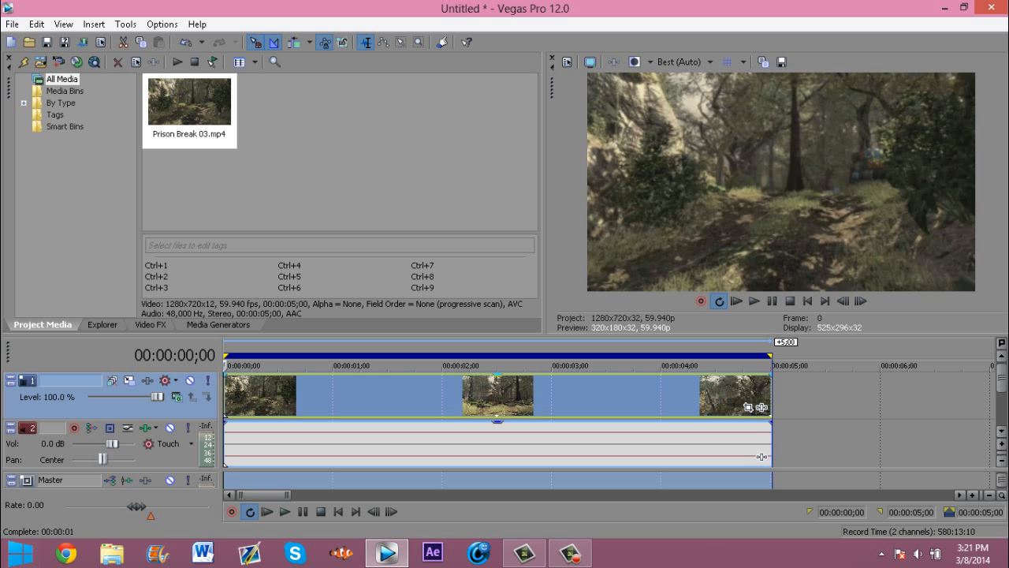
pyautogui.rightClick(368, 395)
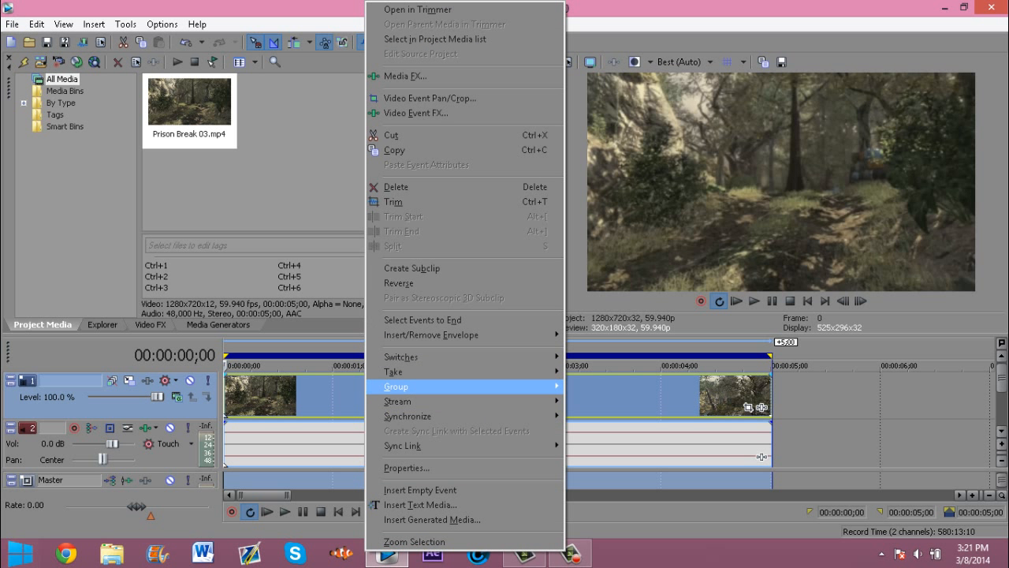
pyautogui.moveTo(465, 356)
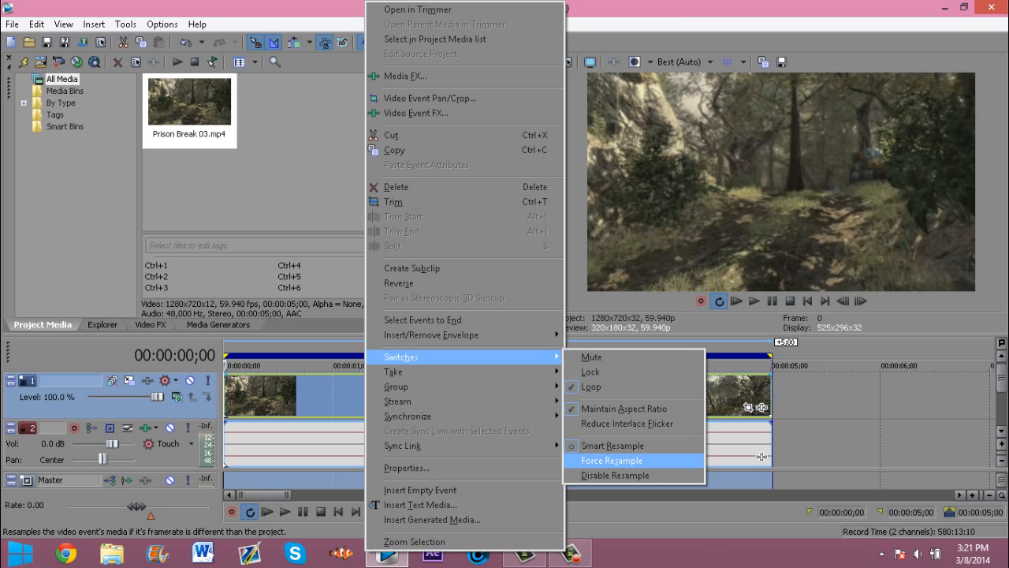
pyautogui.click(615, 474)
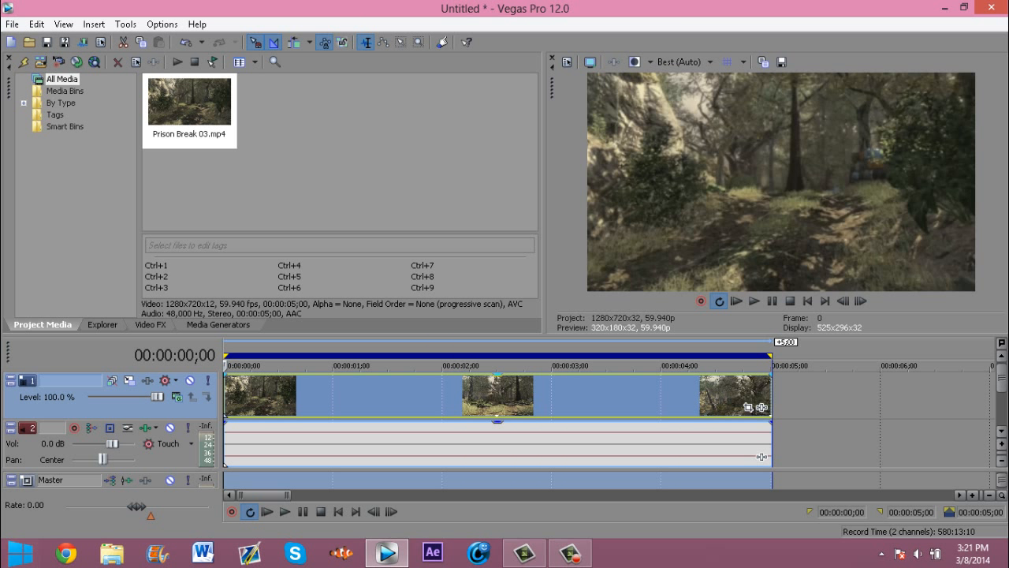
# Step: Open the Render As dialog with the PNG image sequence format and browse for the output location
pyautogui.hotkey('alt', 'f')
pyautogui.press('Down')
pyautogui.press('Down')
pyautogui.press('Down')
pyautogui.press('Down')
pyautogui.press('Down')
pyautogui.press('Down')
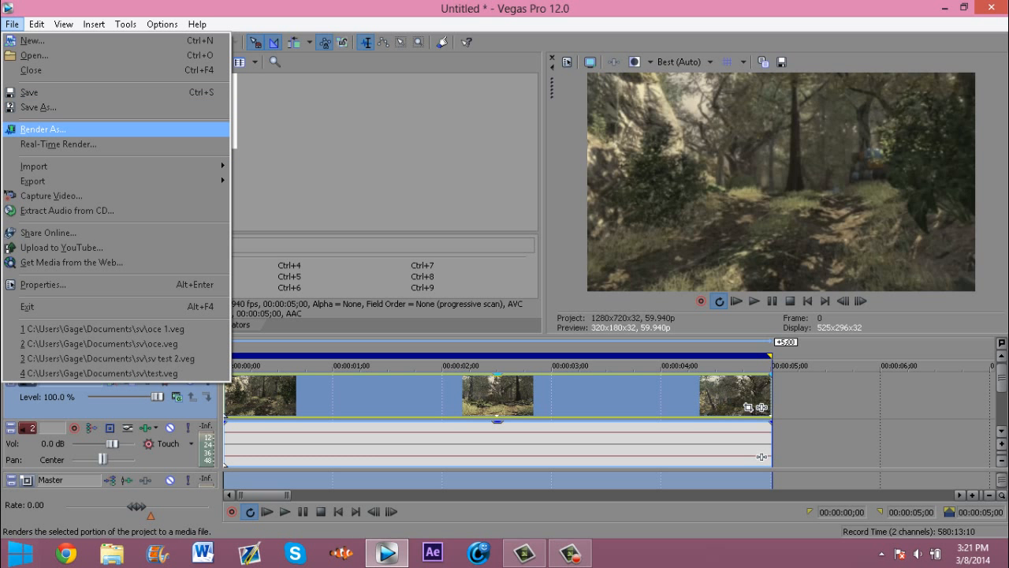
pyautogui.press('Return')
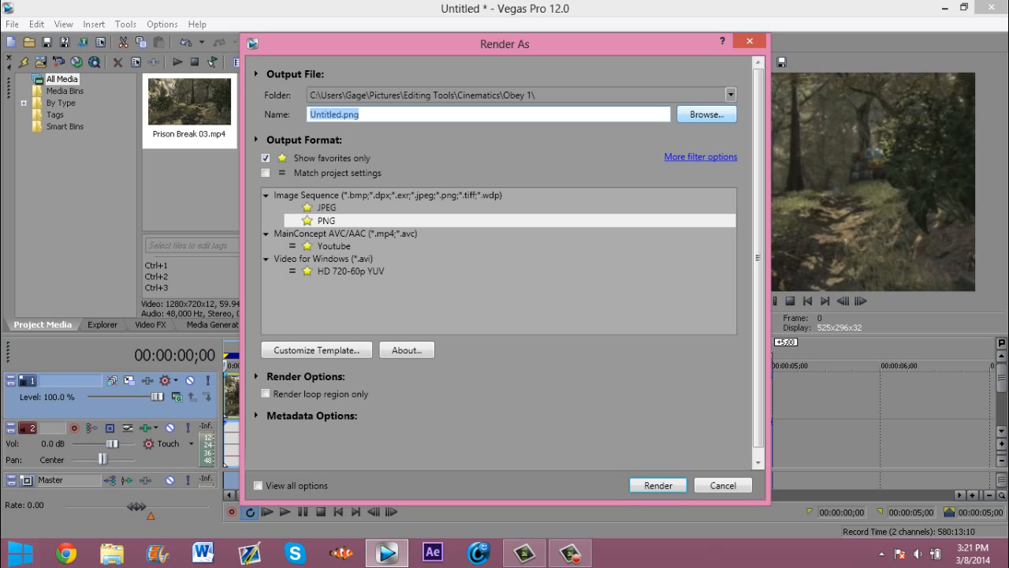
pyautogui.press('Tab')
pyautogui.press('Return')
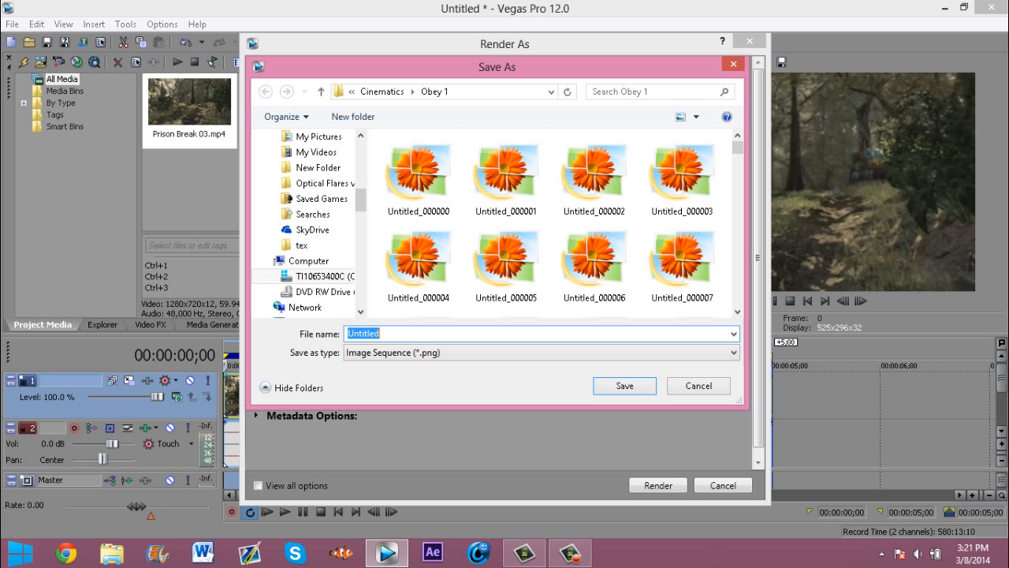
# Step: Create a new folder named Obey 2 inside the Cinematics folder
pyautogui.click(382, 92)
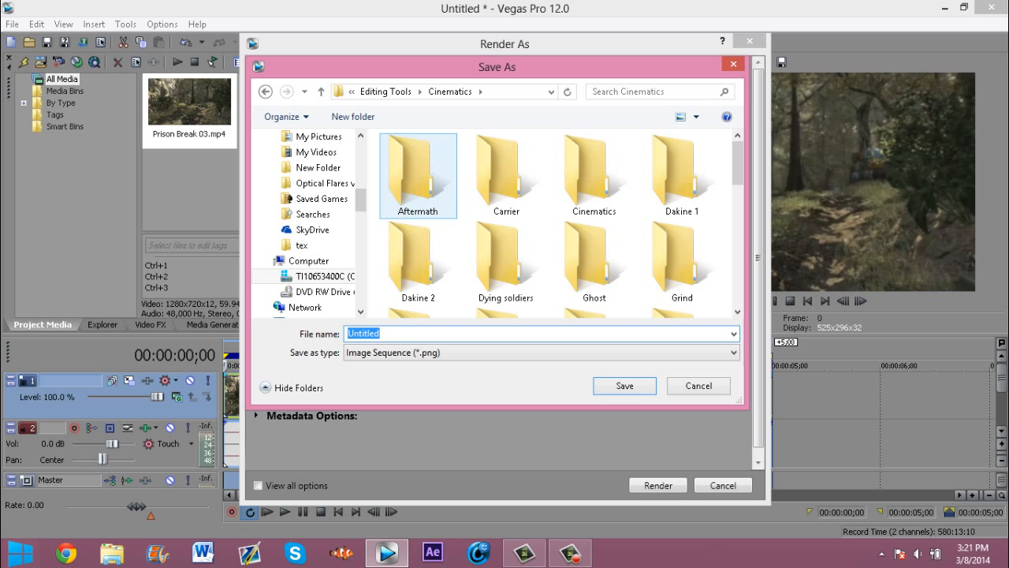
pyautogui.click(353, 116)
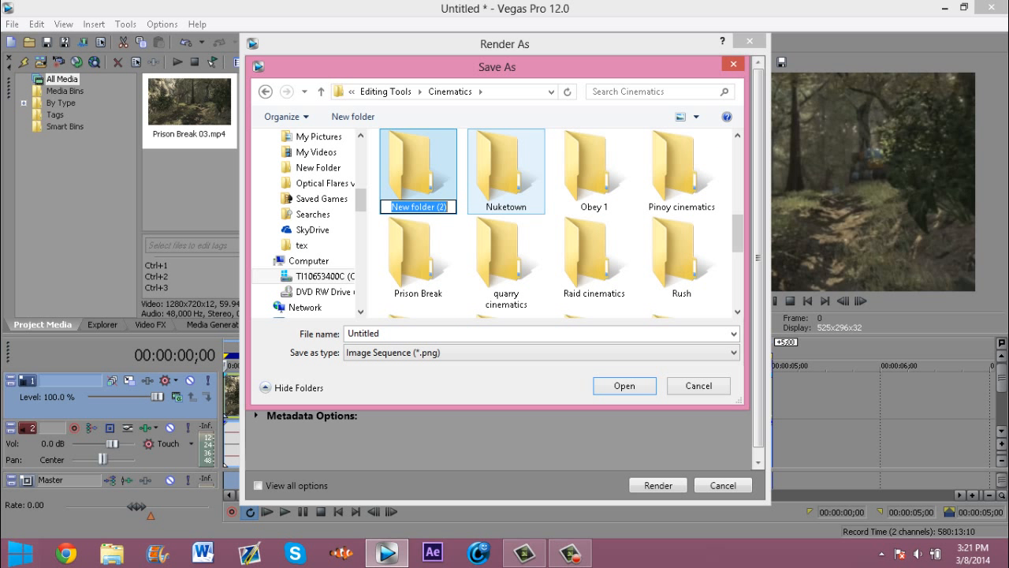
pyautogui.press('BackSpace')
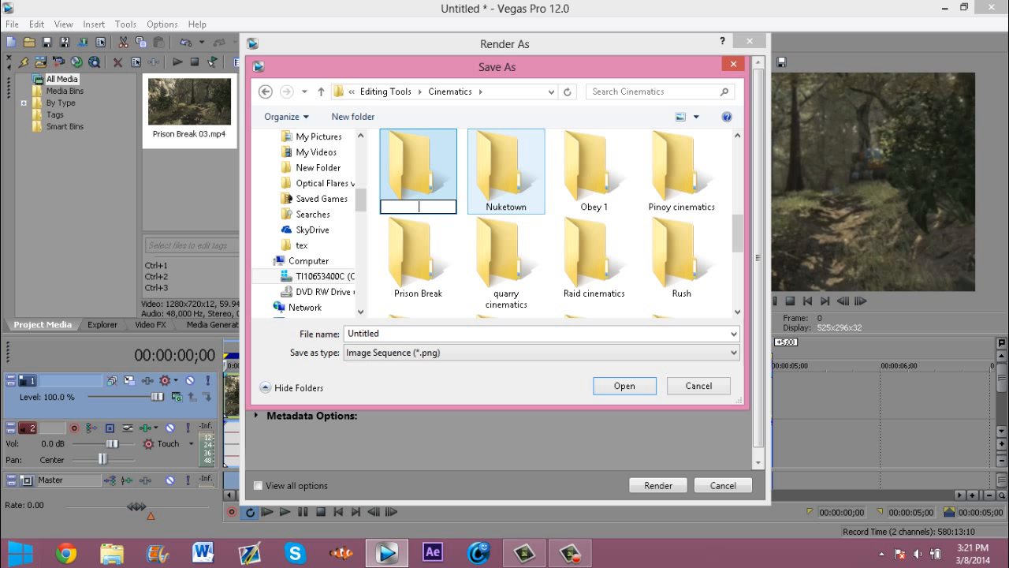
pyautogui.write('Obey 2')
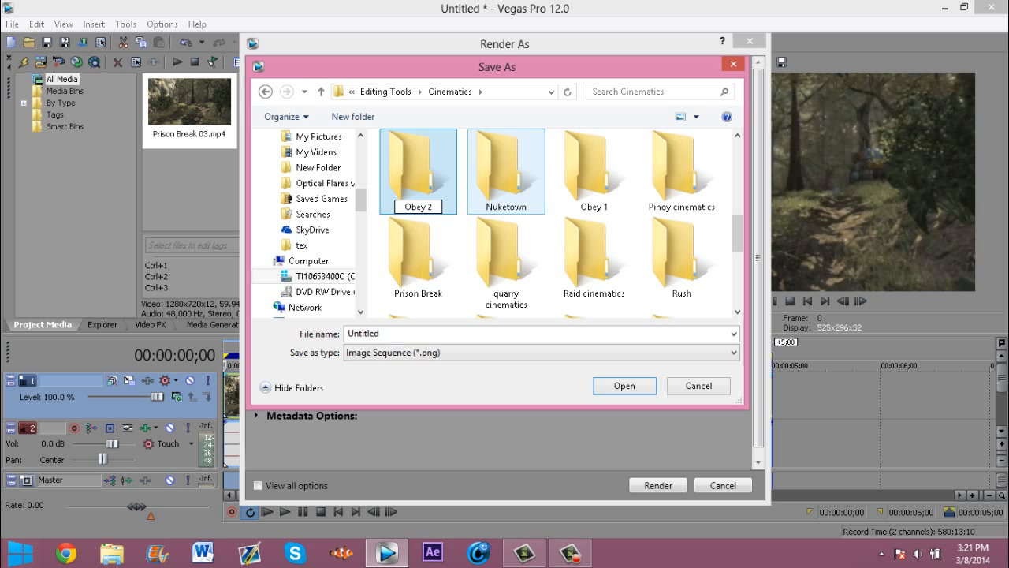
# Step: Set Obey 2 as the output folder and render the project as a PNG image sequence
pyautogui.press('Return')
pyautogui.press('Return')
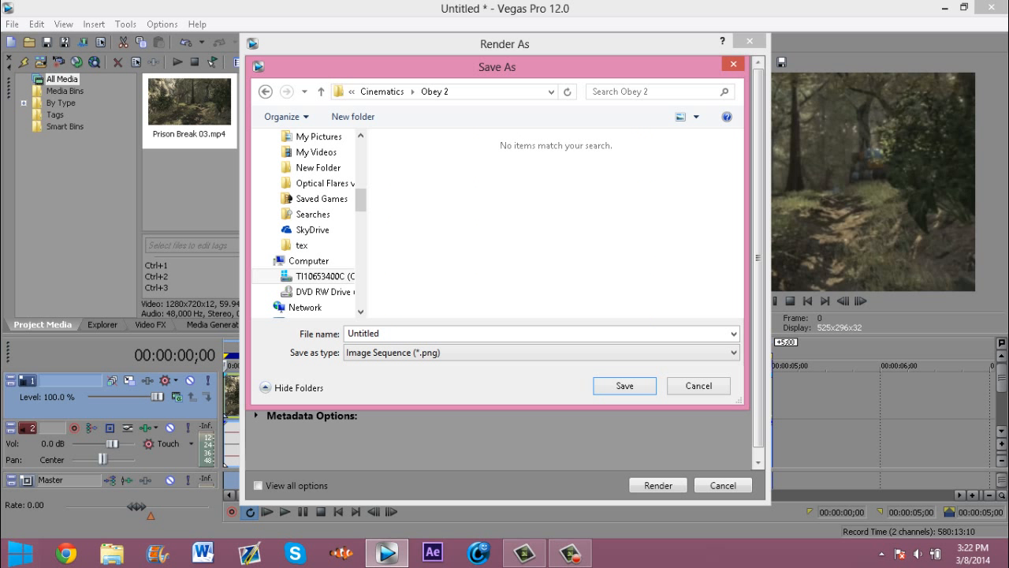
pyautogui.press('Return')
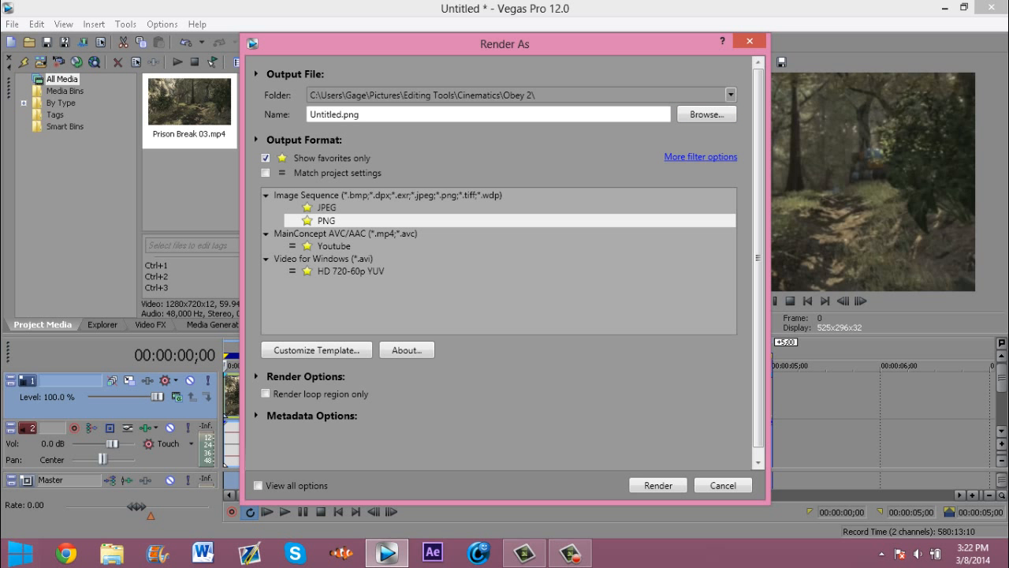
pyautogui.press('Return')
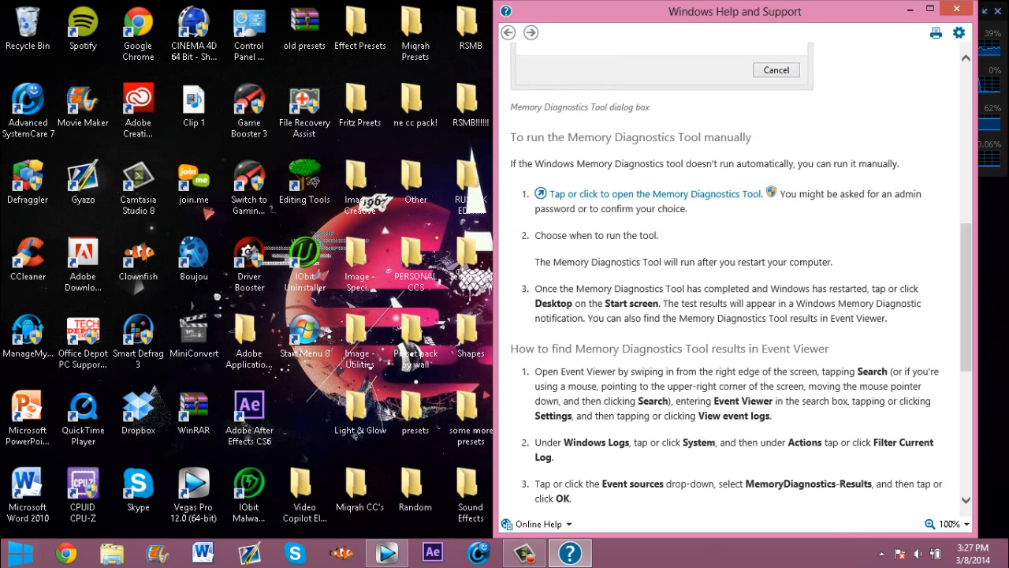
# Step: Close the Windows Help and Support window
pyautogui.click(956, 9)
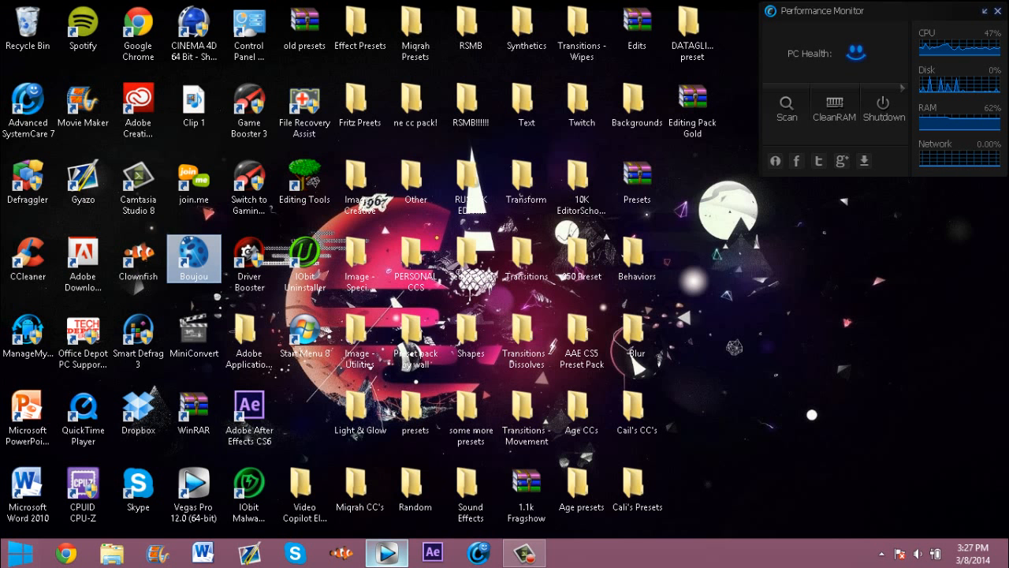
# Step: Minimize Vegas Pro and switch to boujou
pyautogui.click(386, 553)
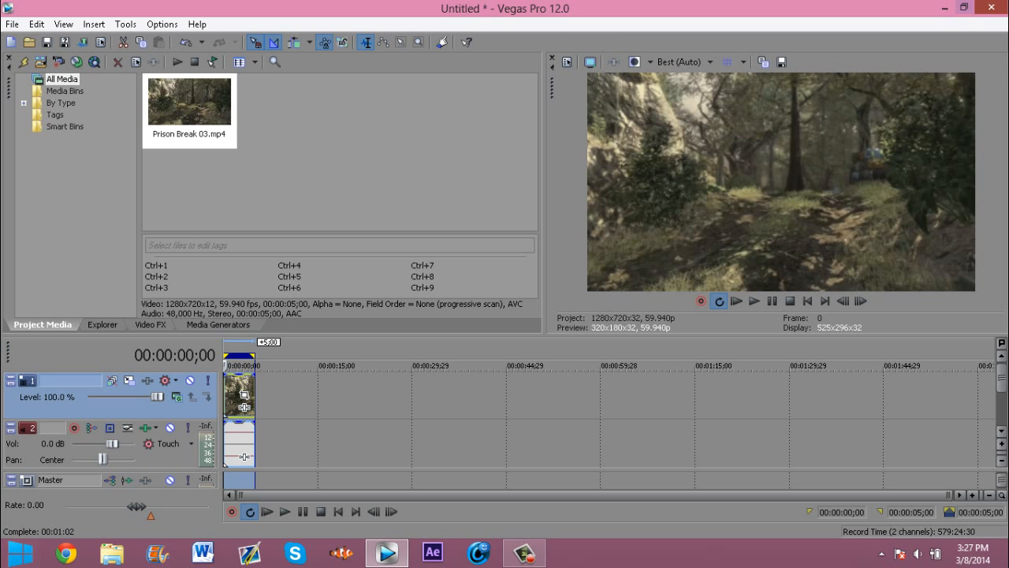
pyautogui.click(988, 7)
pyautogui.click(515, 238)
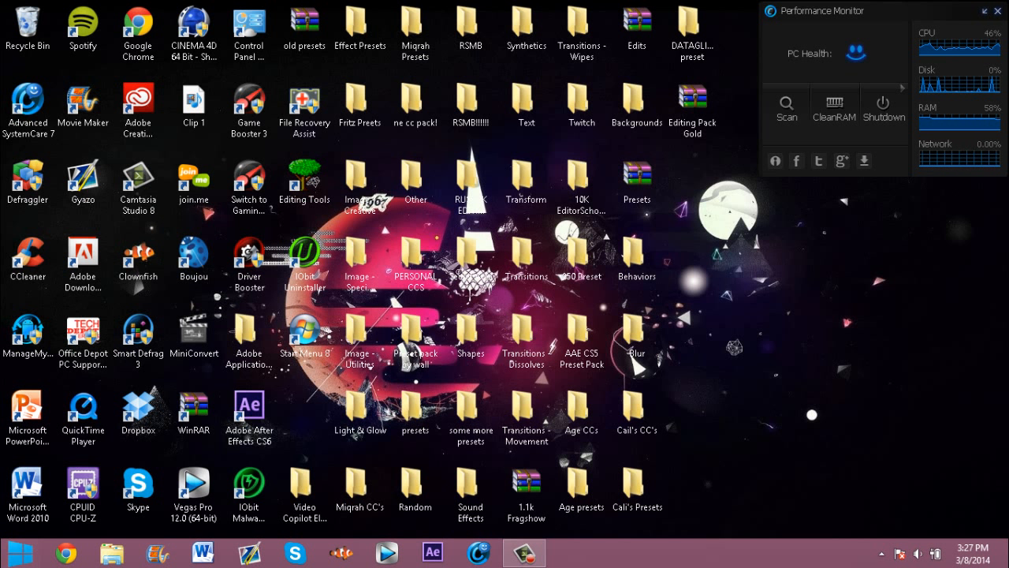
pyautogui.click(523, 554)
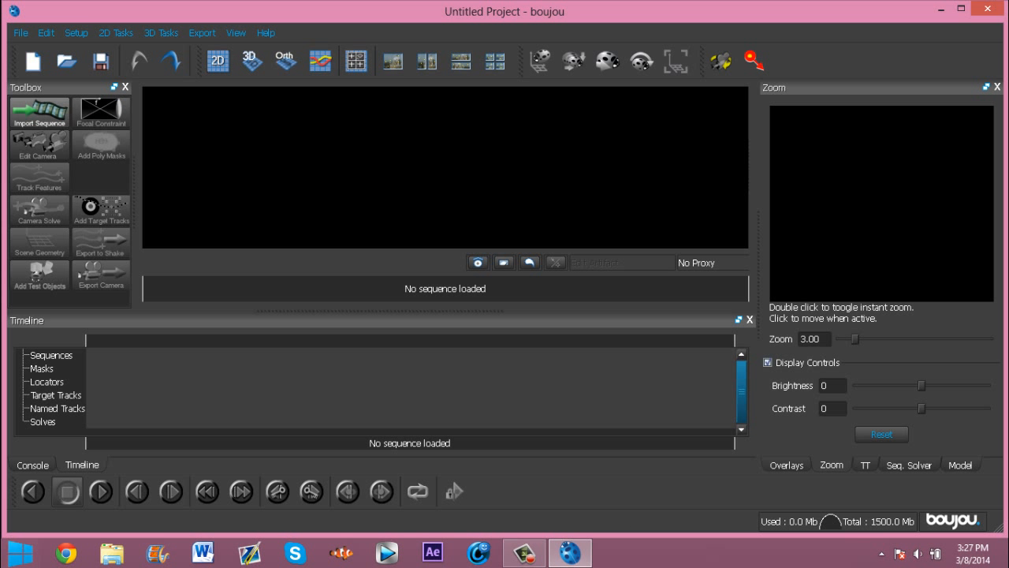
# Step: Import the PNG image sequence from the Obey 2 folder in Pictures/Editing Tools/Cinematics
pyautogui.click(39, 112)
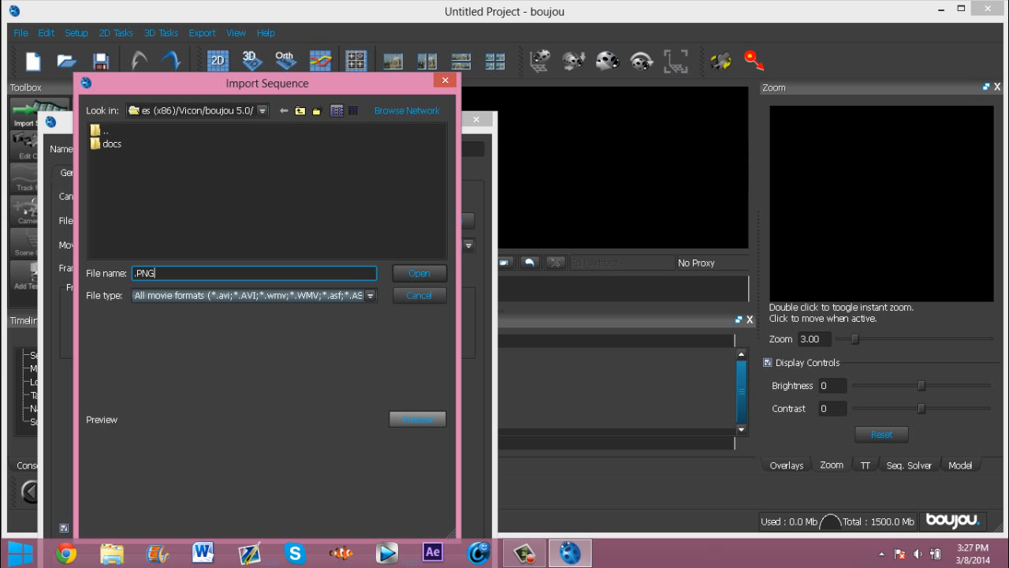
pyautogui.click(262, 110)
pyautogui.click(170, 151)
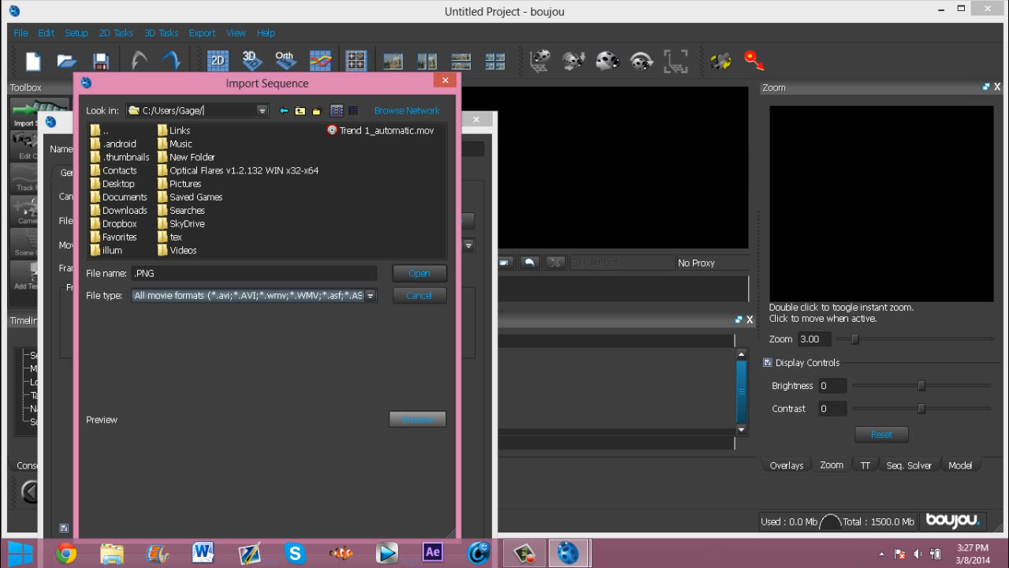
pyautogui.click(263, 111)
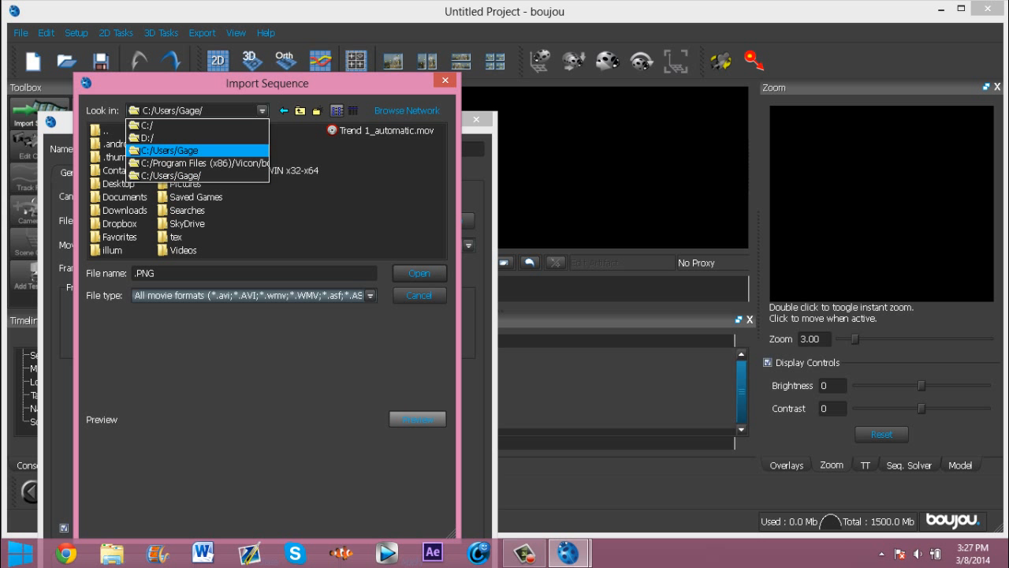
pyautogui.click(170, 151)
pyautogui.doubleClick(186, 184)
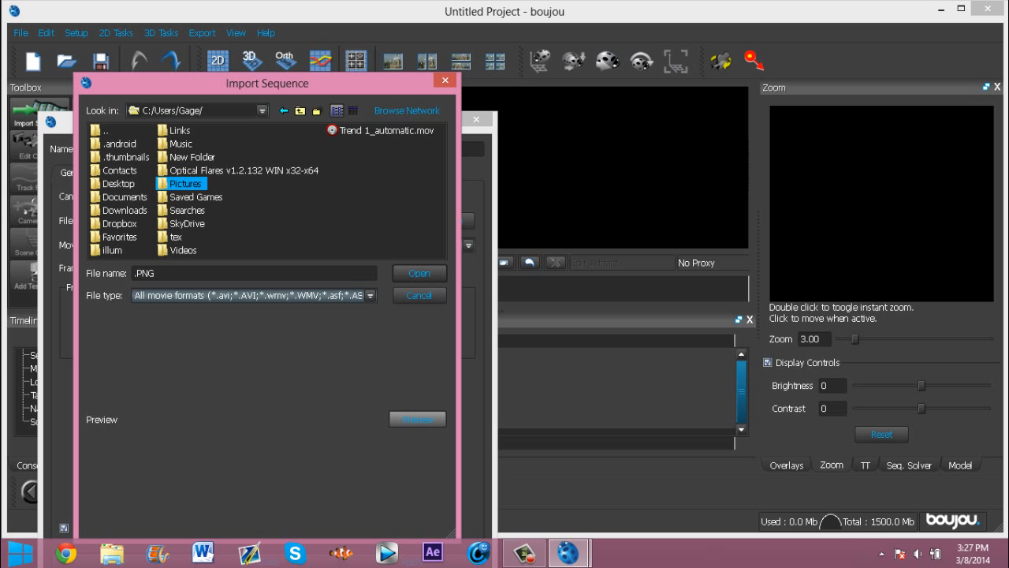
pyautogui.doubleClick(150, 170)
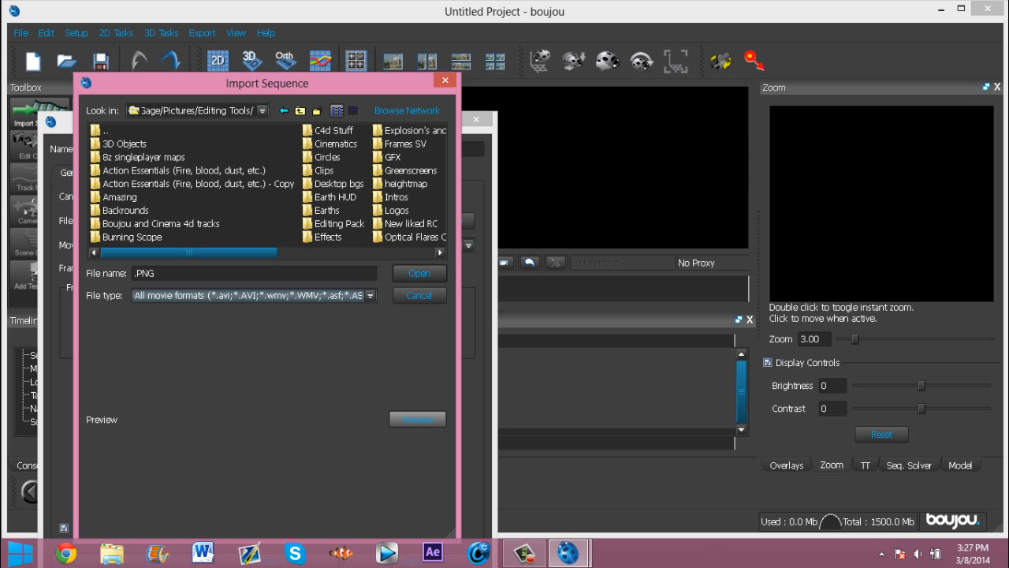
pyautogui.doubleClick(336, 144)
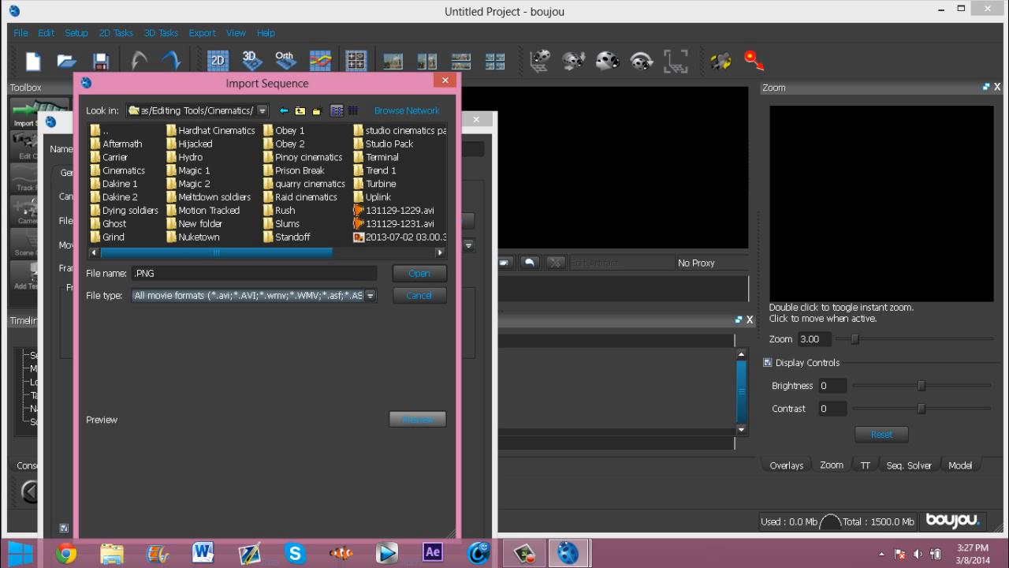
pyautogui.doubleClick(290, 143)
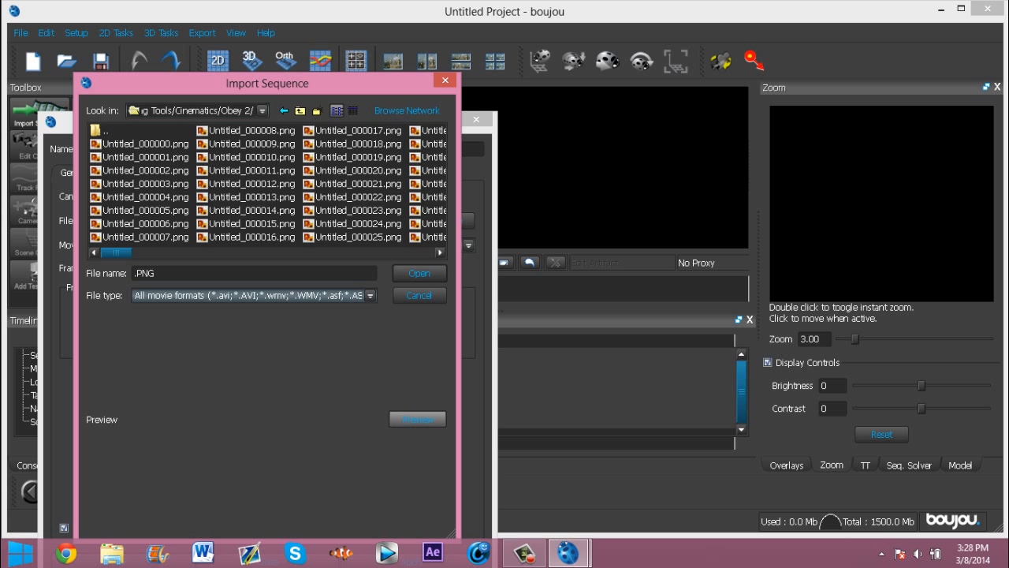
pyautogui.press('Return')
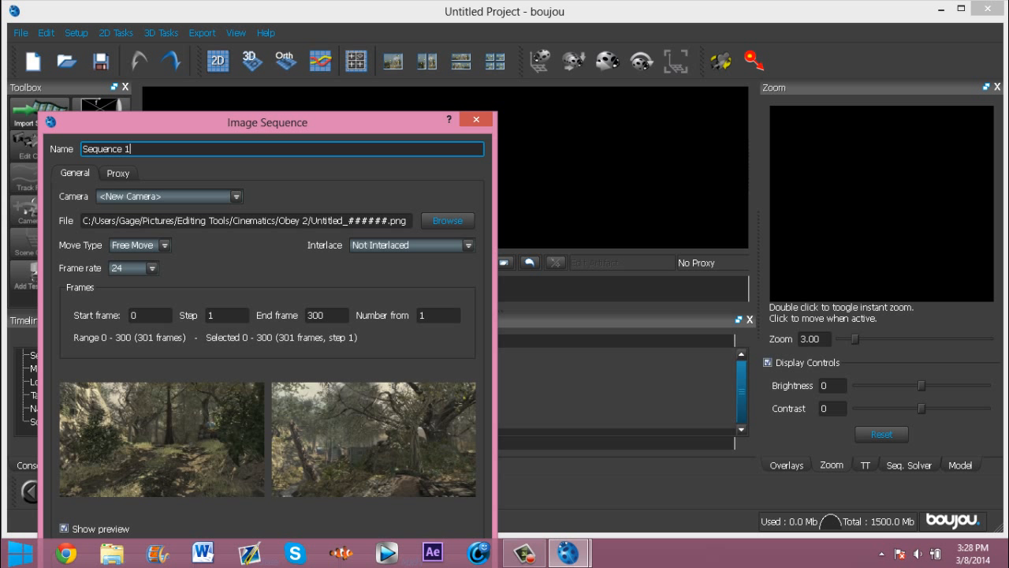
# Step: Set the sequence frame rate to 59.94, apply it, and decline using the alpha channel as a mask
pyautogui.moveTo(267, 122); pyautogui.dragTo(283, 33)
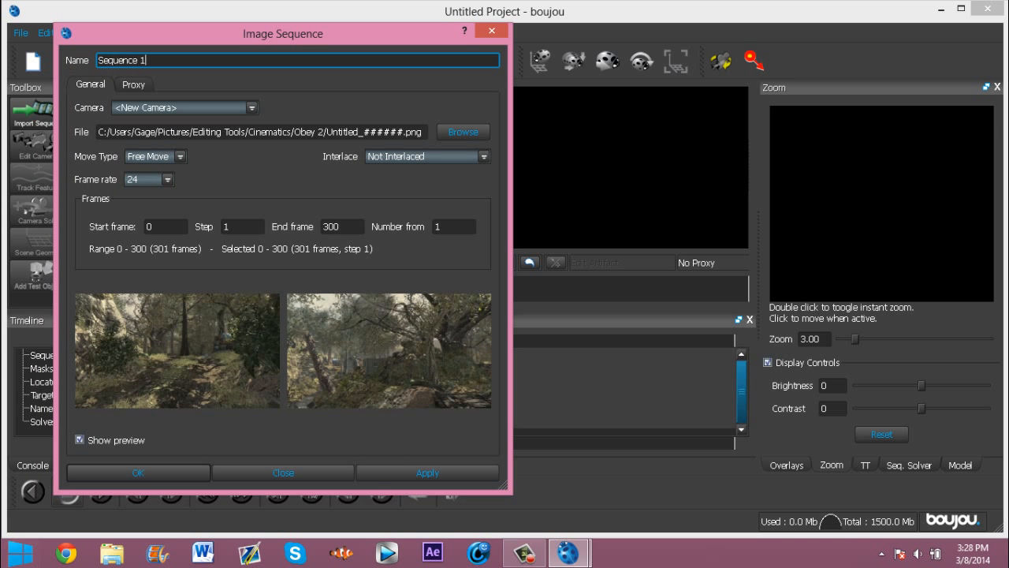
pyautogui.click(168, 179)
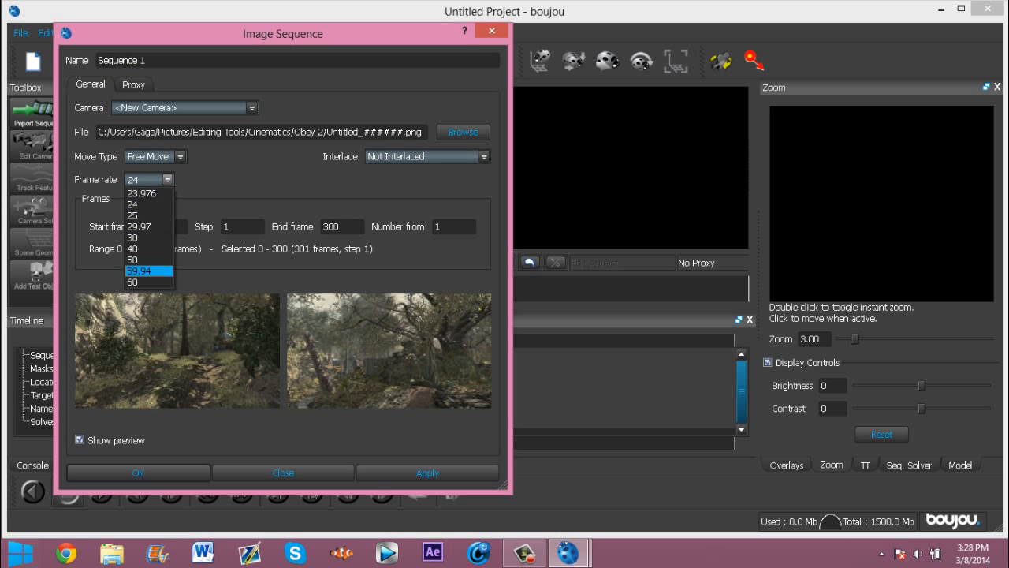
pyautogui.click(149, 271)
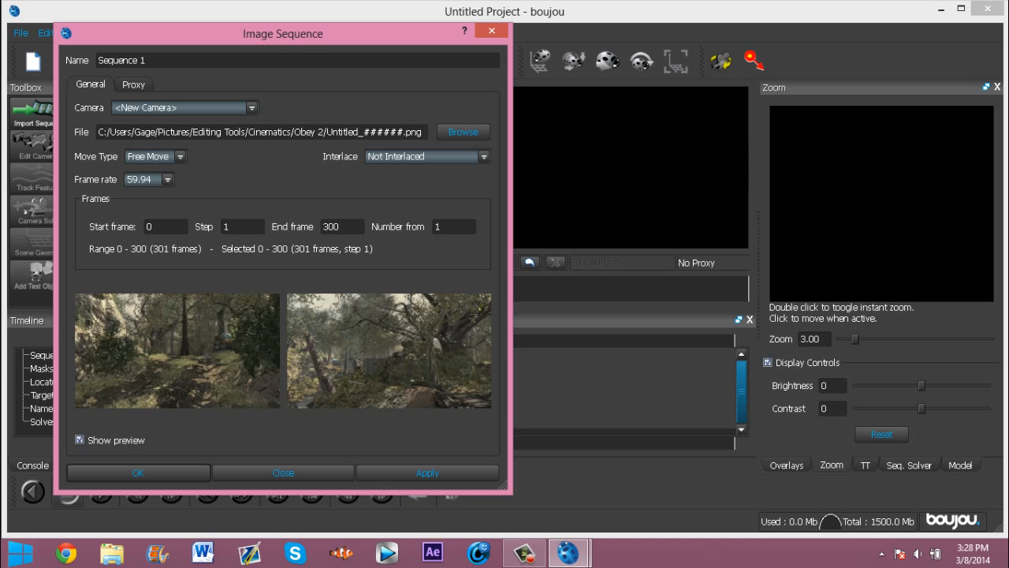
pyautogui.click(427, 473)
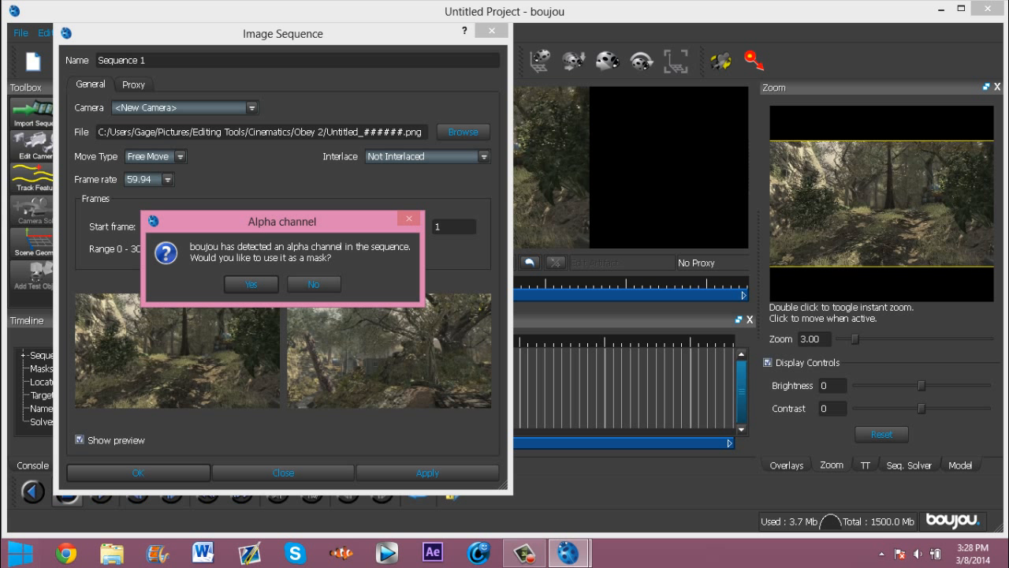
pyautogui.click(313, 284)
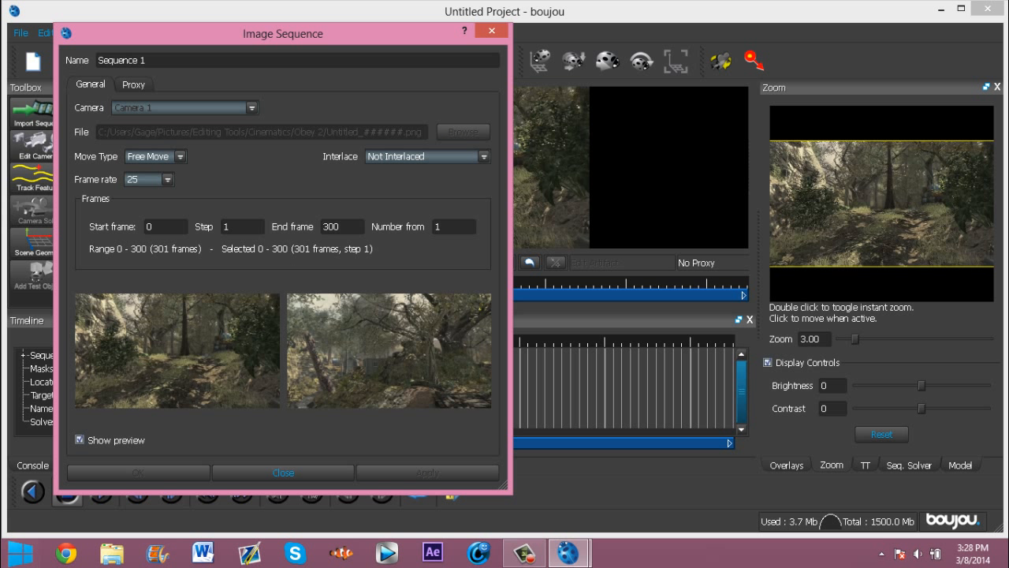
# Step: Set the frame rate to 59.94 again and confirm the image sequence
pyautogui.click(167, 179)
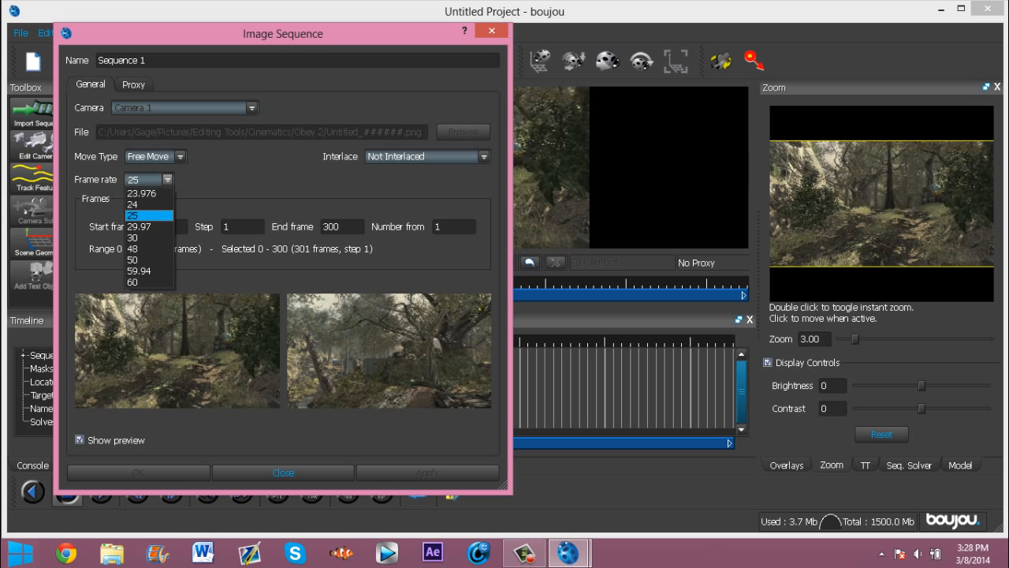
pyautogui.click(142, 261)
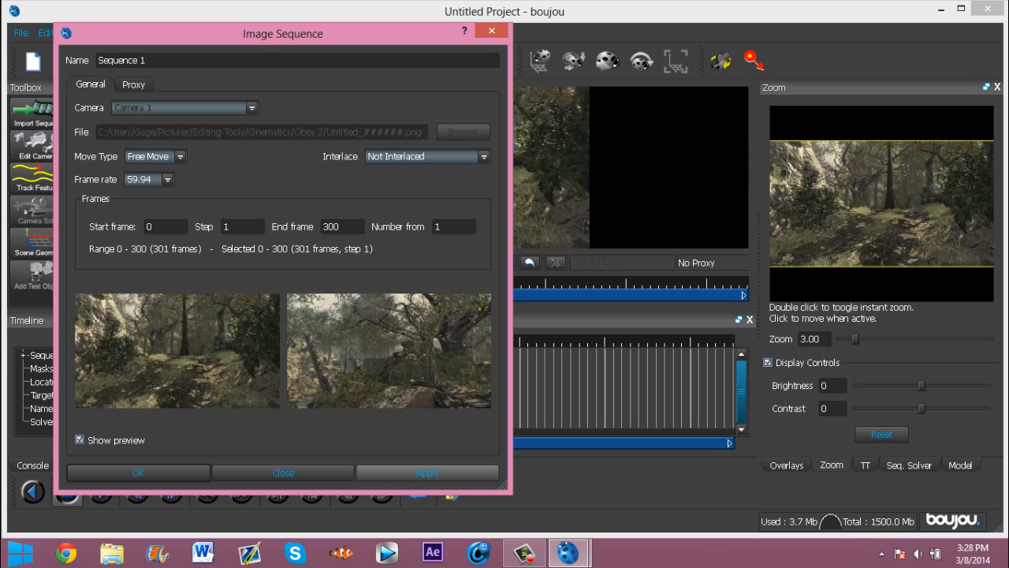
pyautogui.click(138, 473)
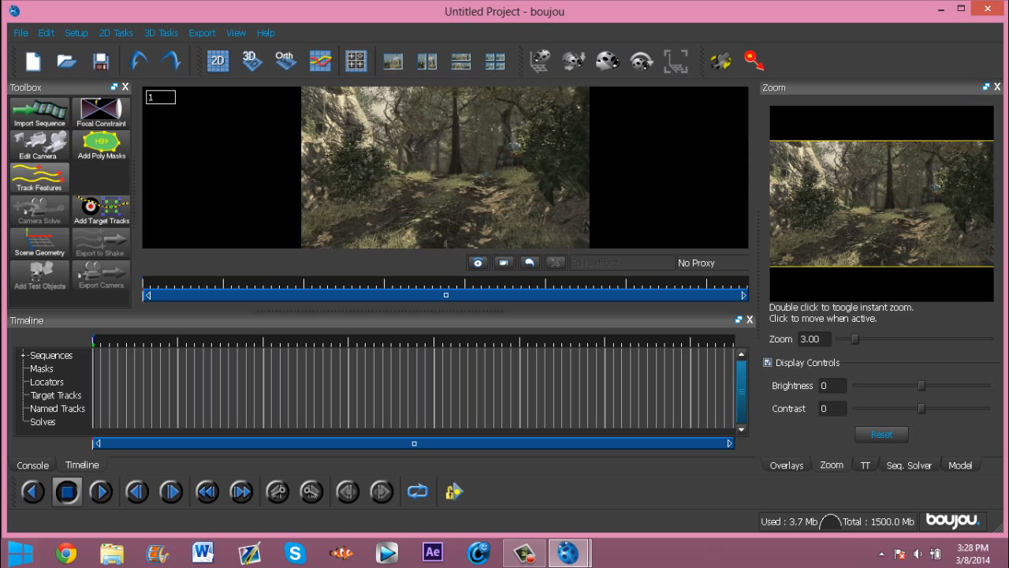
# Step: Run feature tracking on all frames with the advanced sensitivity raised to maximum
pyautogui.click(43, 182)
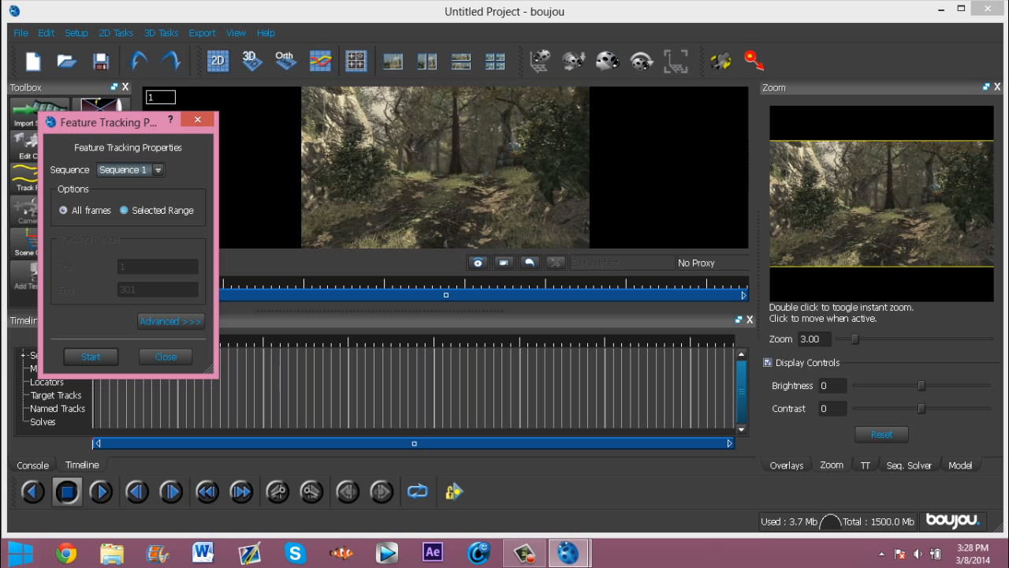
pyautogui.moveTo(109, 122); pyautogui.dragTo(456, 261)
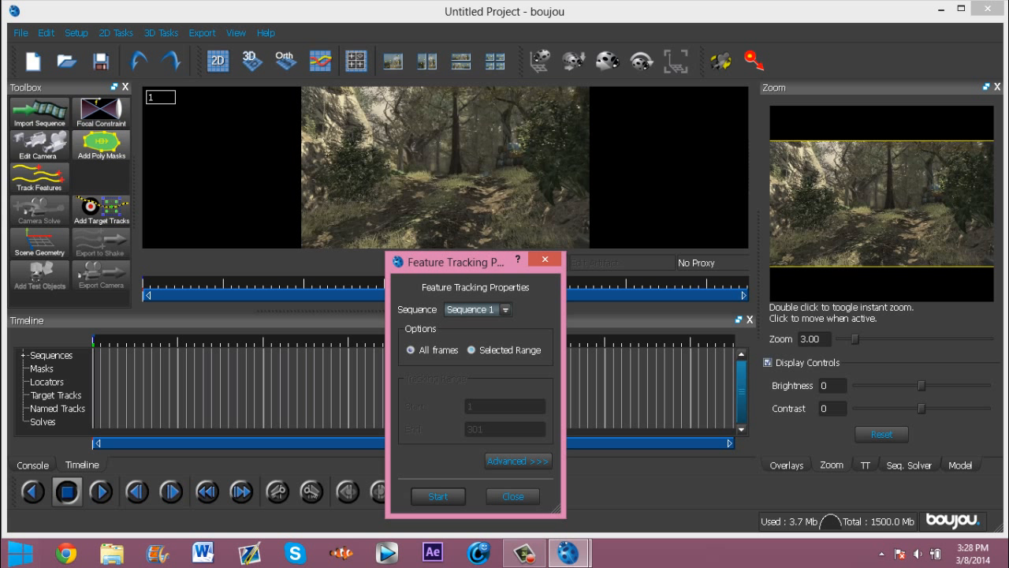
pyautogui.moveTo(442, 262); pyautogui.dragTo(64, 96)
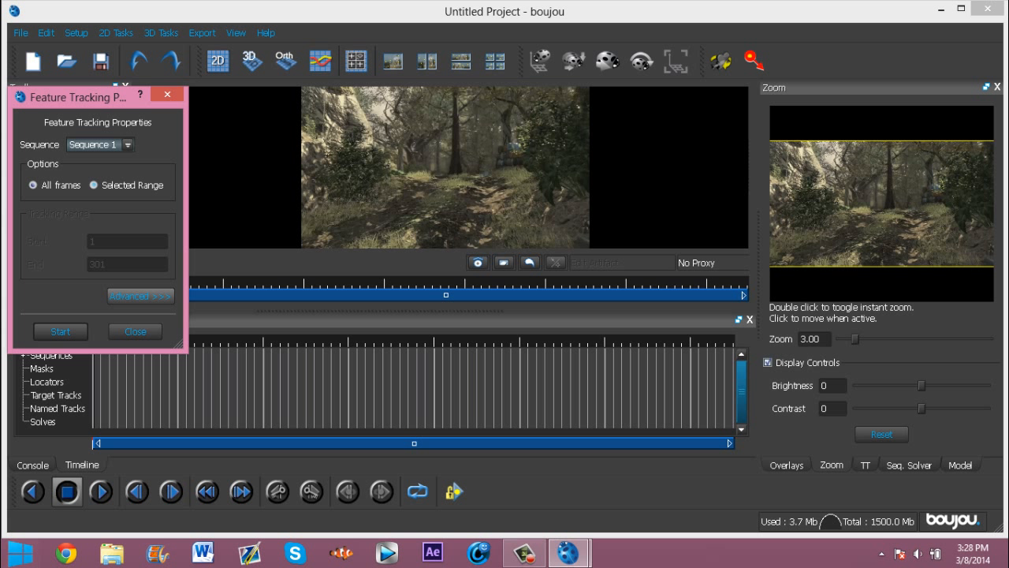
pyautogui.click(141, 295)
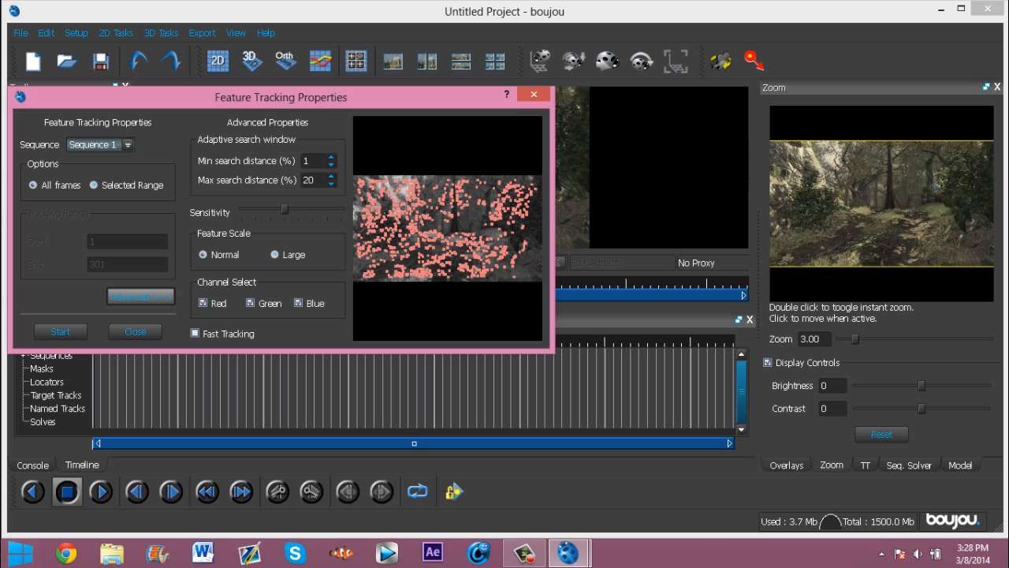
pyautogui.moveTo(285, 209); pyautogui.dragTo(341, 209)
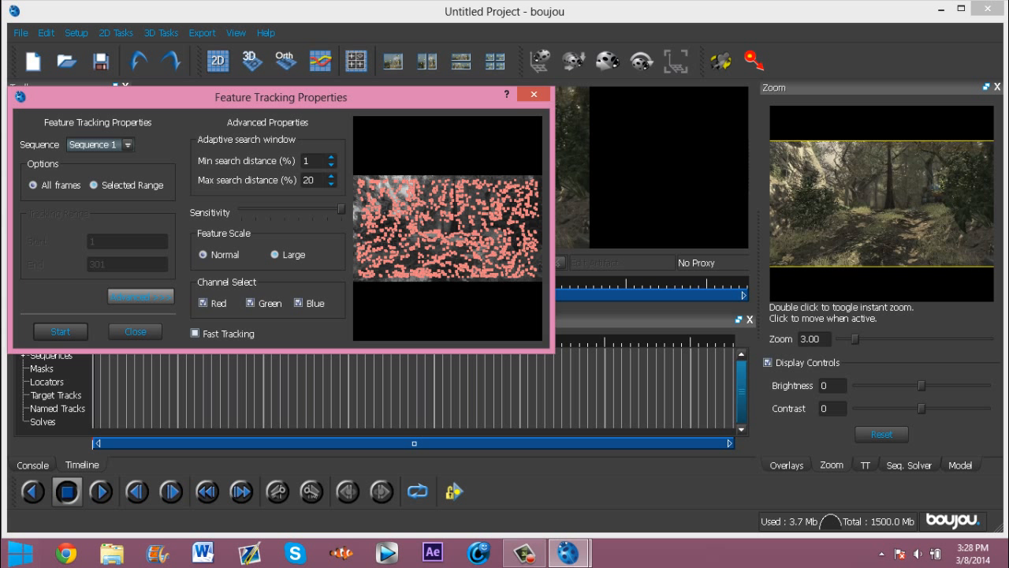
pyautogui.click(60, 331)
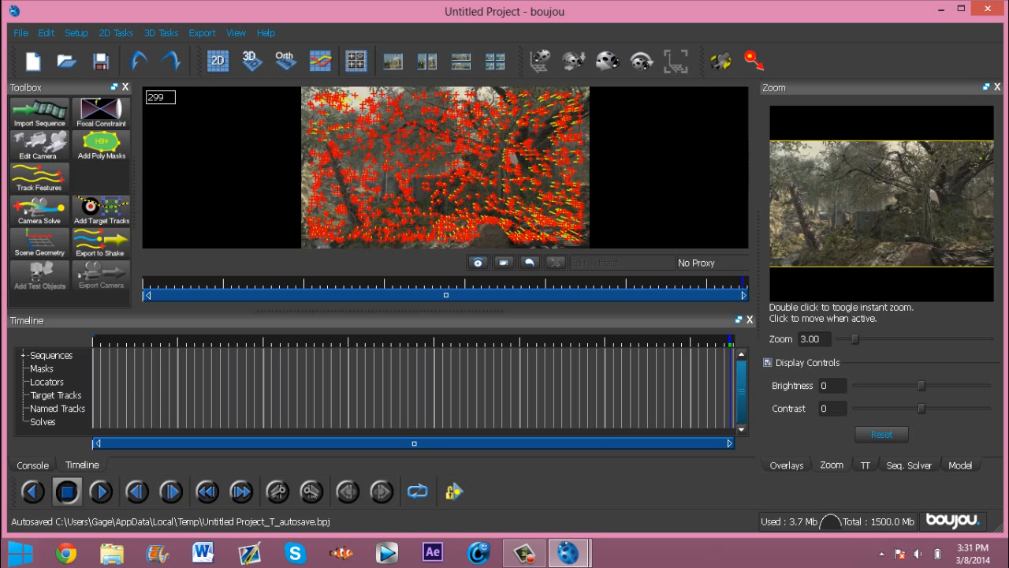
# Step: Run a camera solve on all frames of the sequence
pyautogui.moveTo(730, 381); pyautogui.dragTo(410, 368)
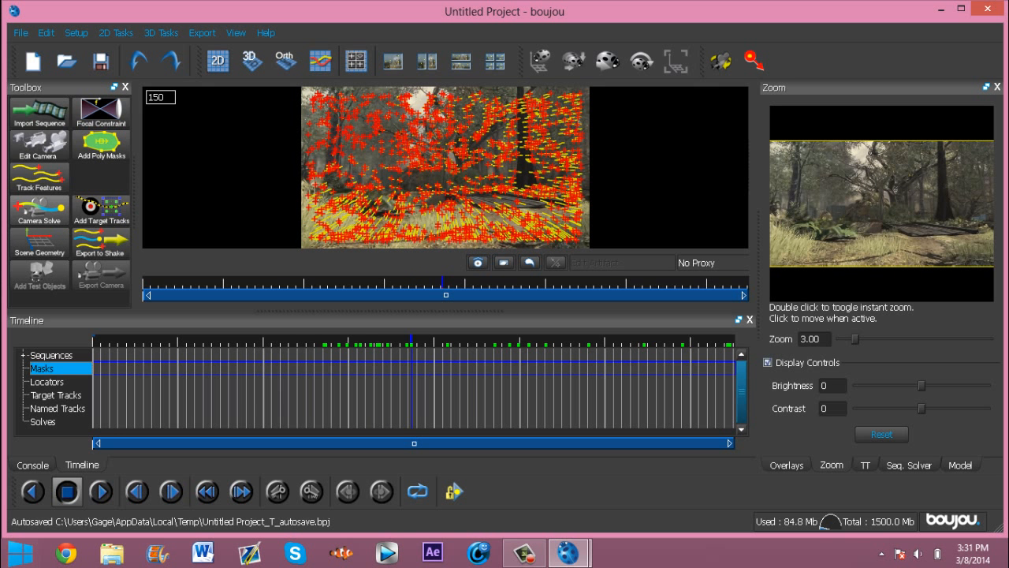
pyautogui.click(40, 209)
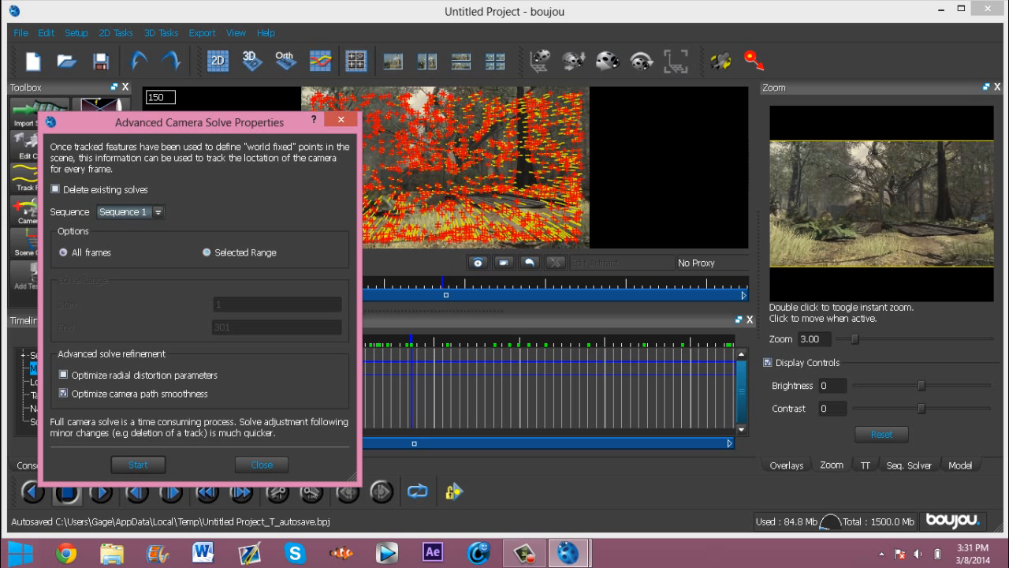
pyautogui.click(138, 464)
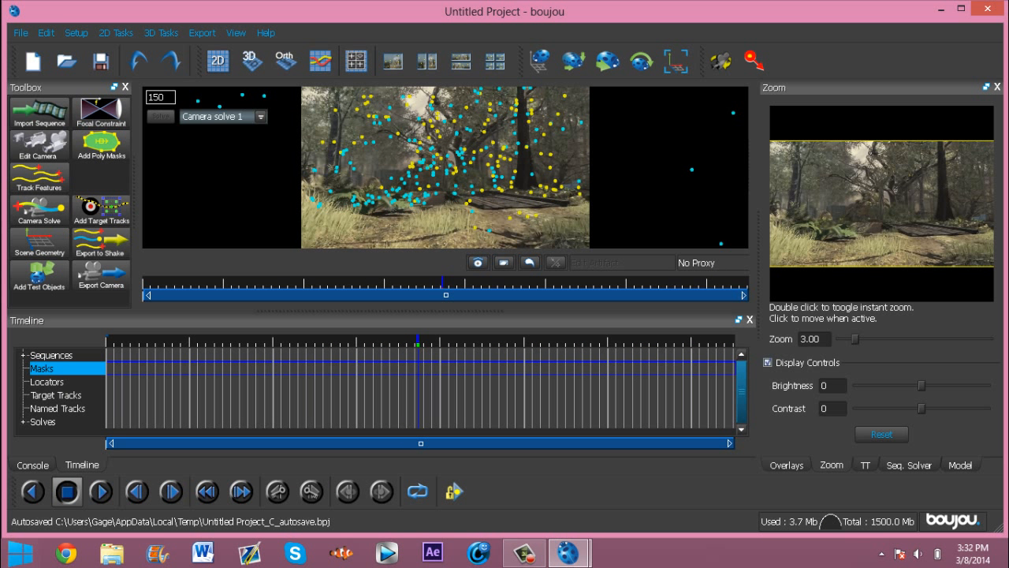
# Step: Add three coordinate frame hints in the Scene Geometry tool
pyautogui.moveTo(418, 392); pyautogui.dragTo(585, 382)
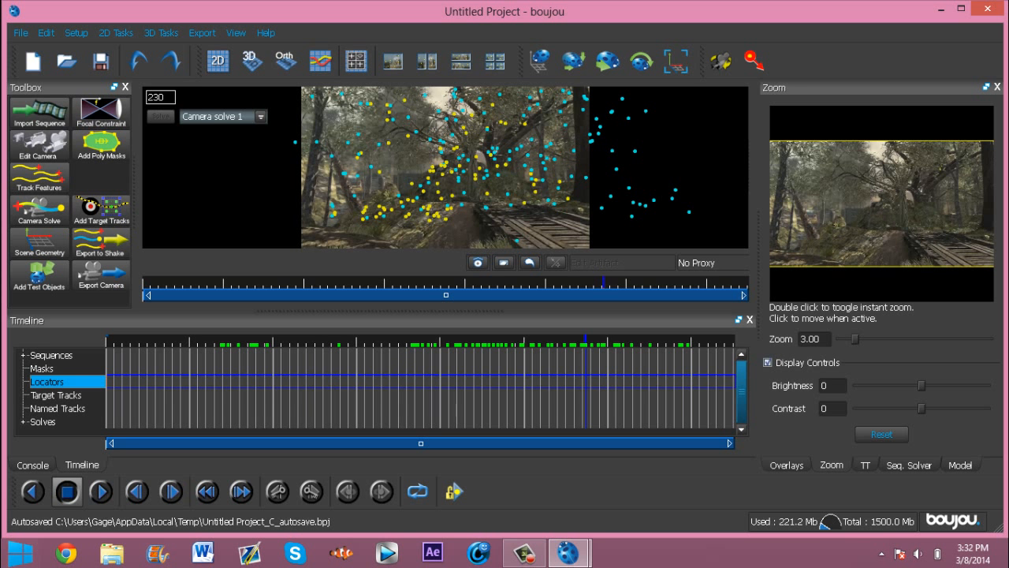
pyautogui.moveTo(585, 382); pyautogui.dragTo(688, 408)
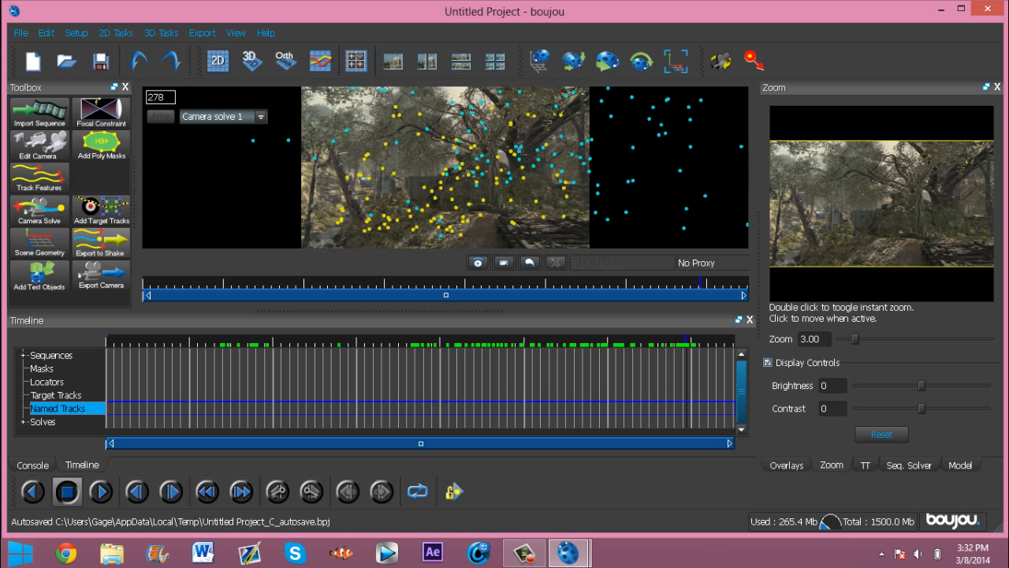
pyautogui.click(39, 242)
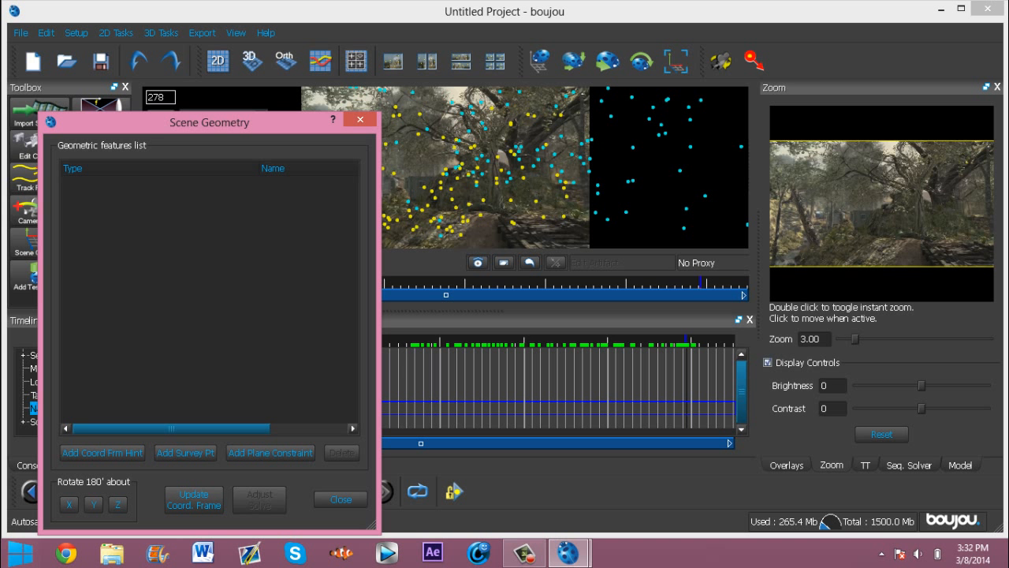
pyautogui.click(111, 389)
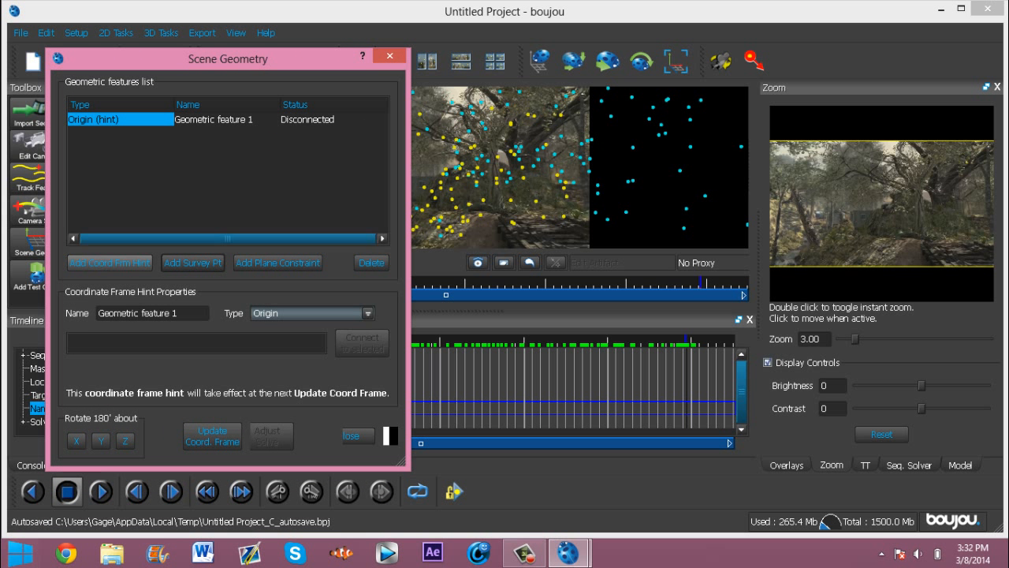
pyautogui.click(111, 285)
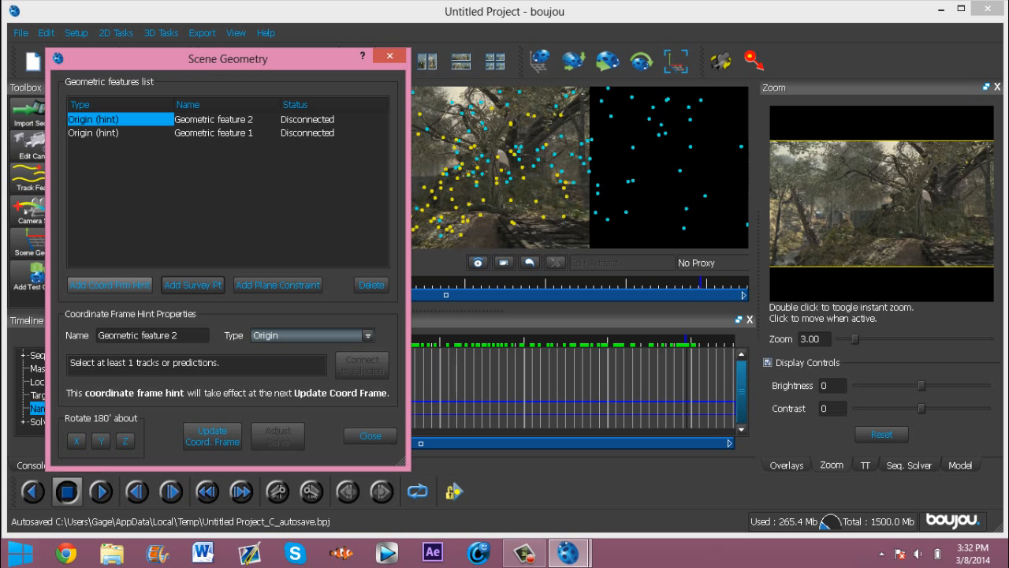
pyautogui.click(111, 284)
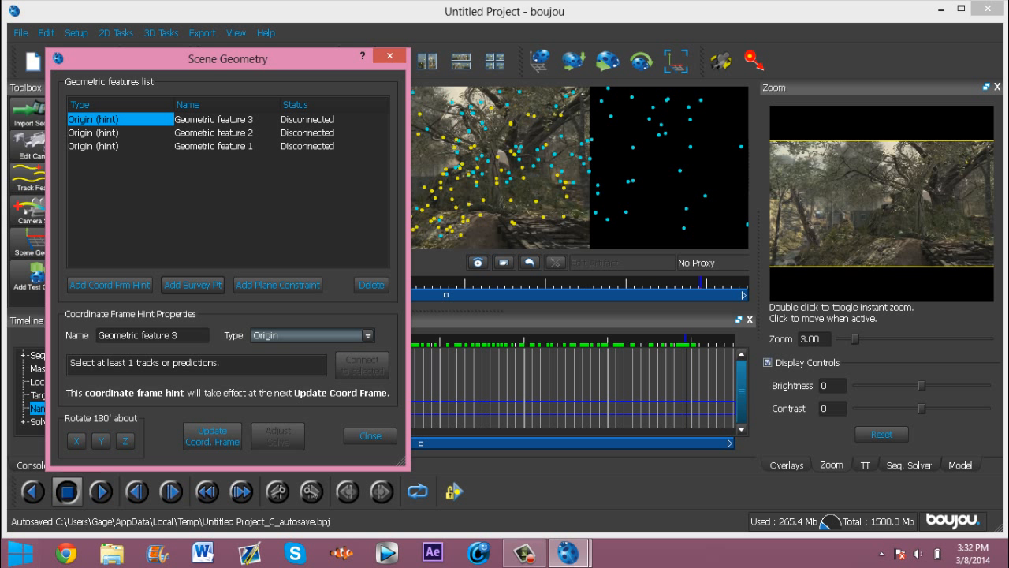
# Step: Set the newest hint's type to x-axis and connect it to two selected tracks
pyautogui.click(368, 335)
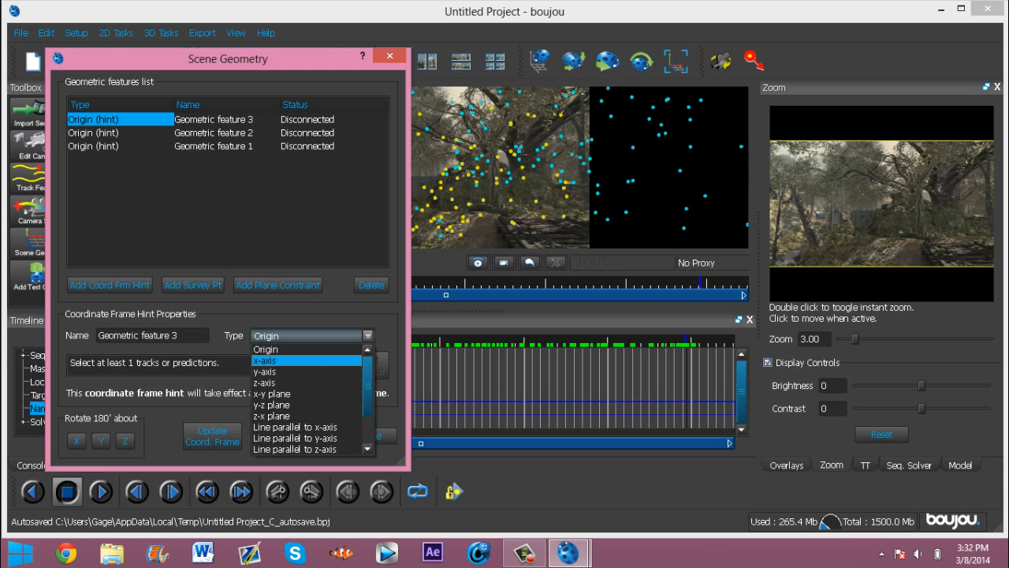
pyautogui.click(299, 360)
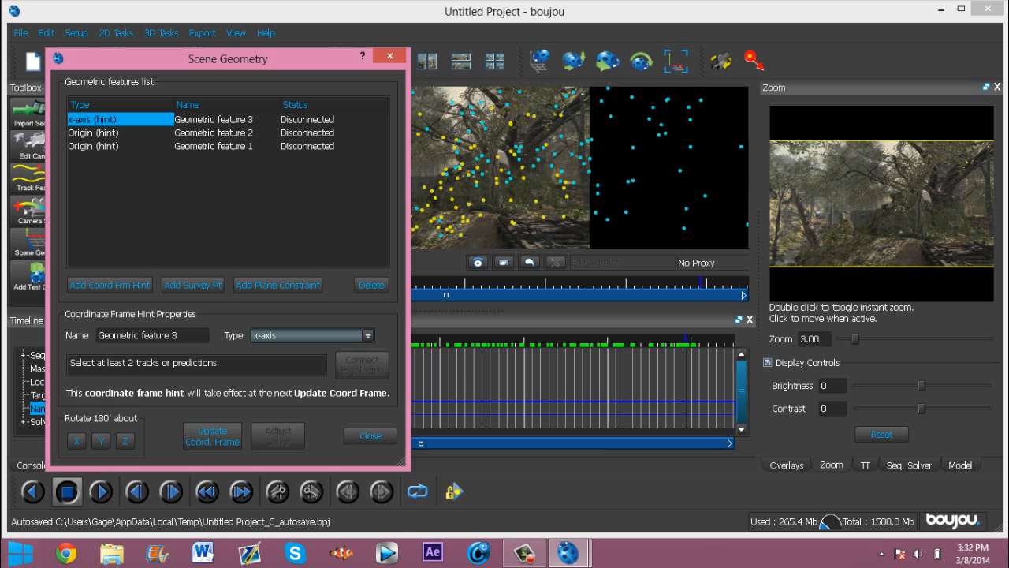
pyautogui.moveTo(236, 59); pyautogui.dragTo(183, 54)
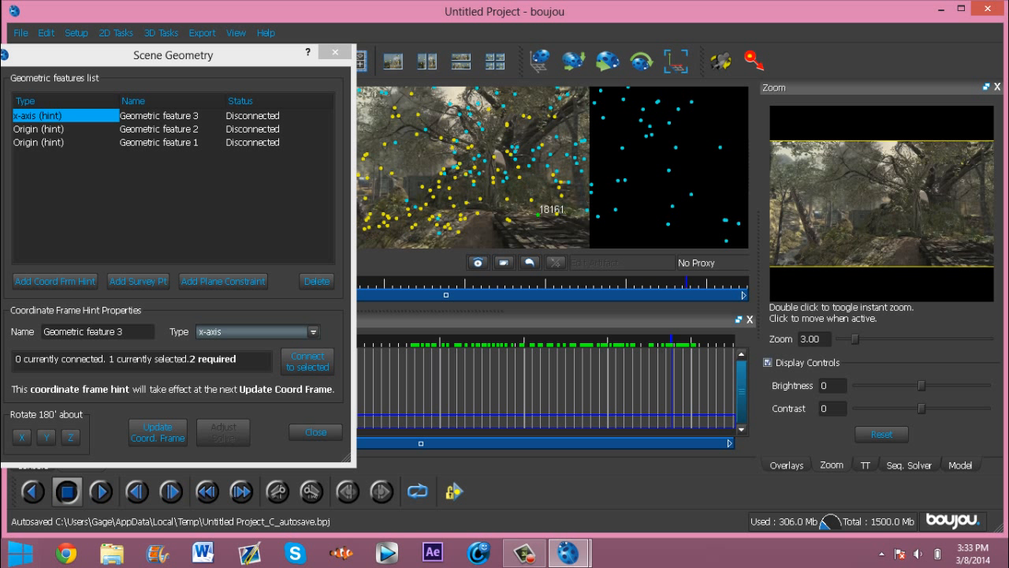
pyautogui.keyDown('ctrl'); pyautogui.click(558, 213); pyautogui.keyUp('ctrl')
pyautogui.click(307, 361)
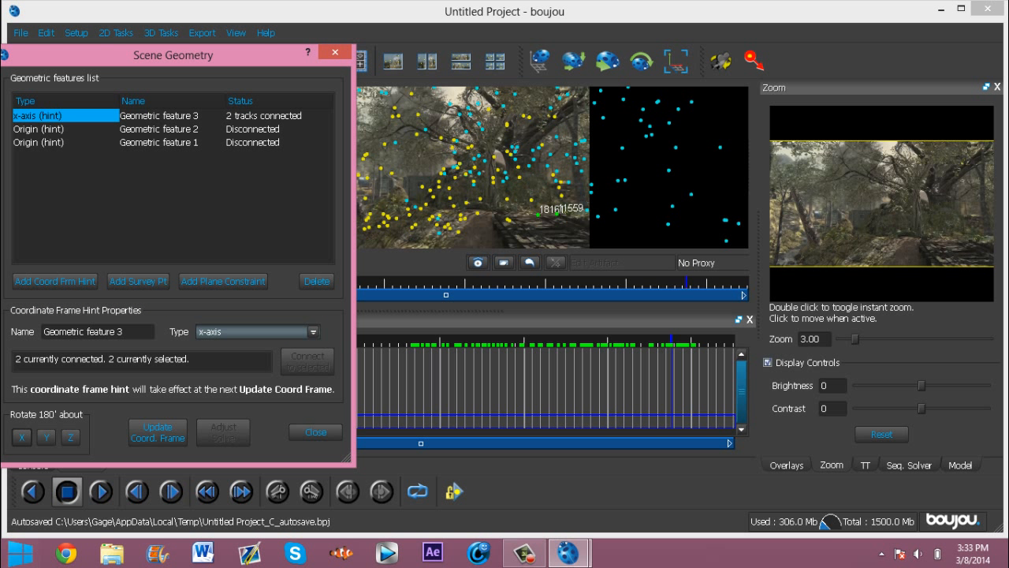
# Step: Set Geometric feature 2's type to z-axis and connect it to two selected tracks
pyautogui.click(63, 129)
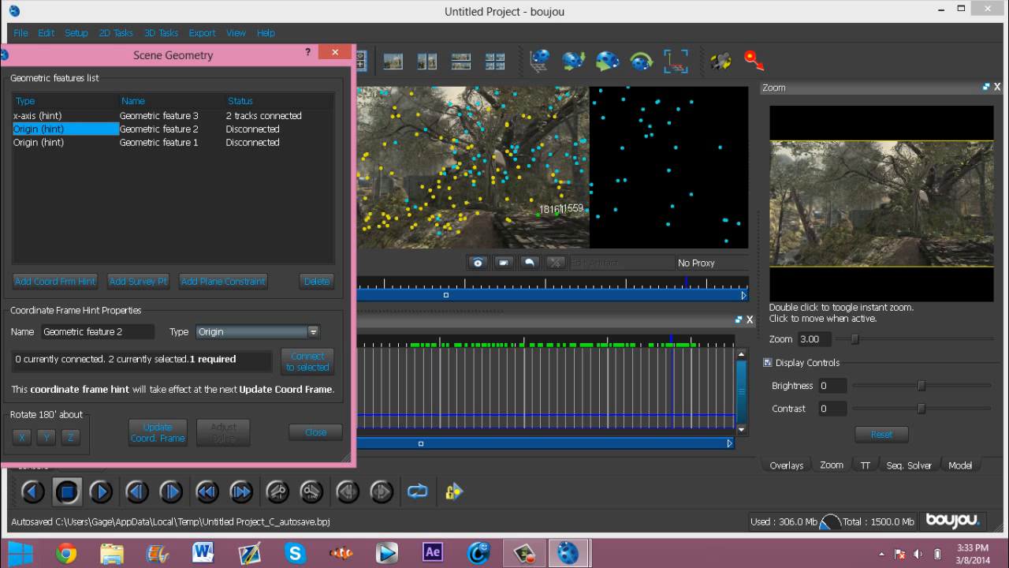
pyautogui.click(313, 332)
pyautogui.click(211, 379)
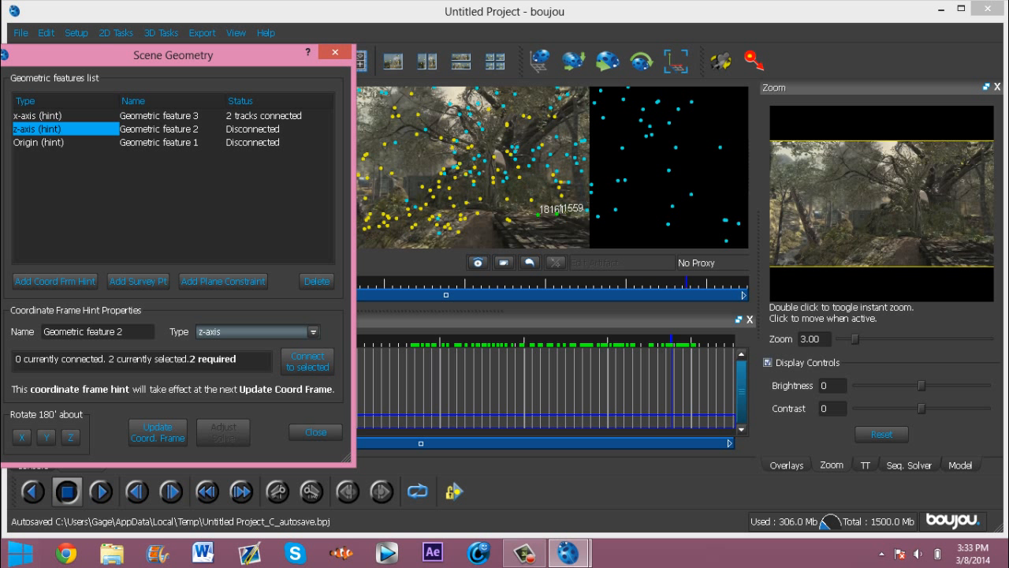
pyautogui.click(509, 220)
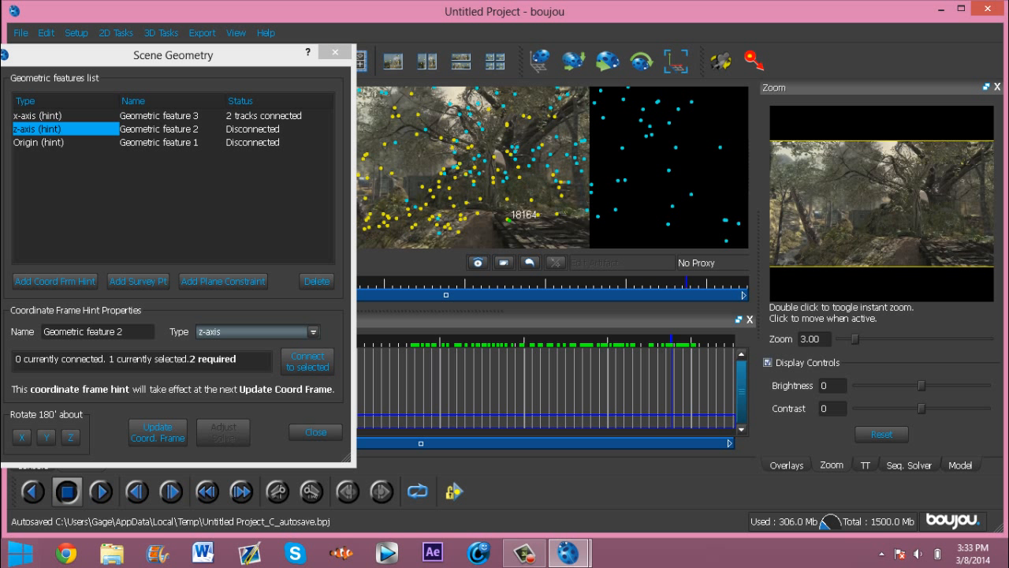
pyautogui.click(307, 362)
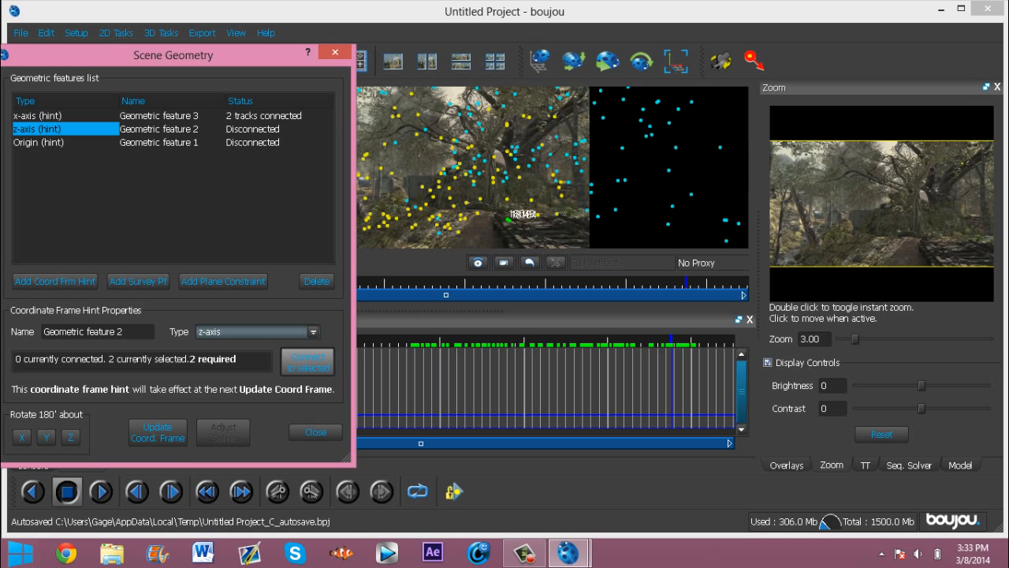
# Step: Connect the origin hint to one selected track and close Scene Geometry
pyautogui.click(39, 142)
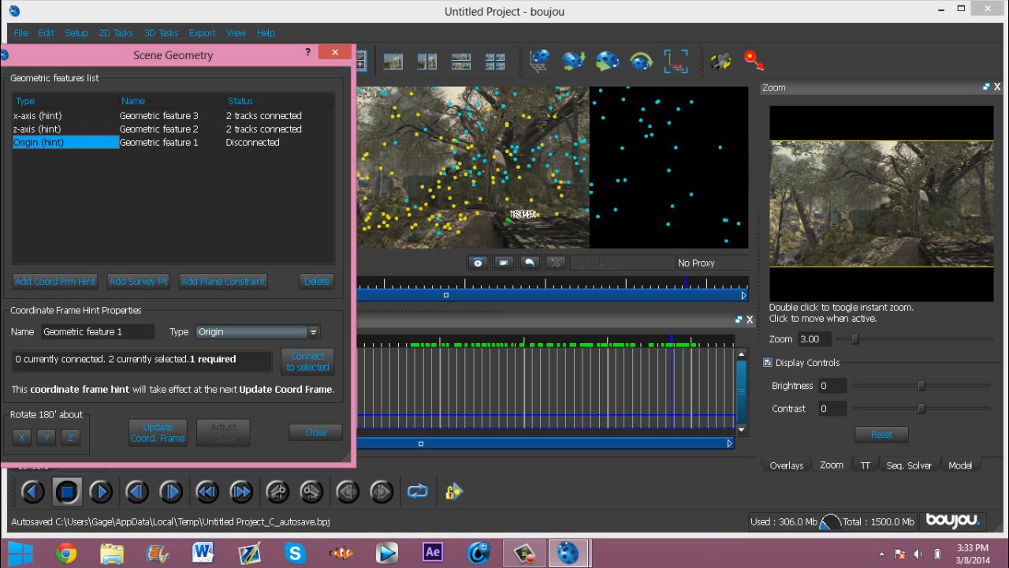
pyautogui.click(538, 214)
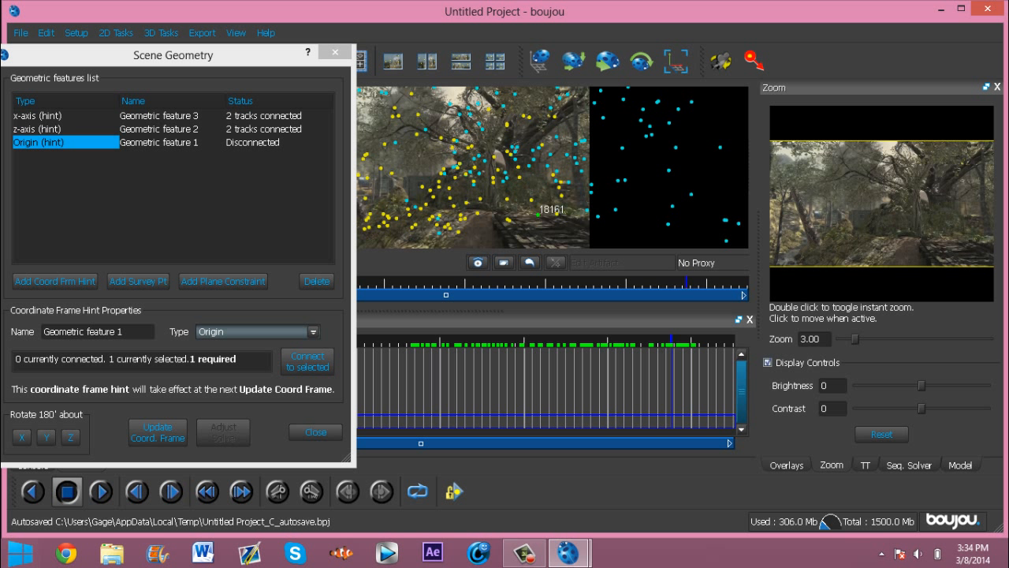
pyautogui.click(307, 362)
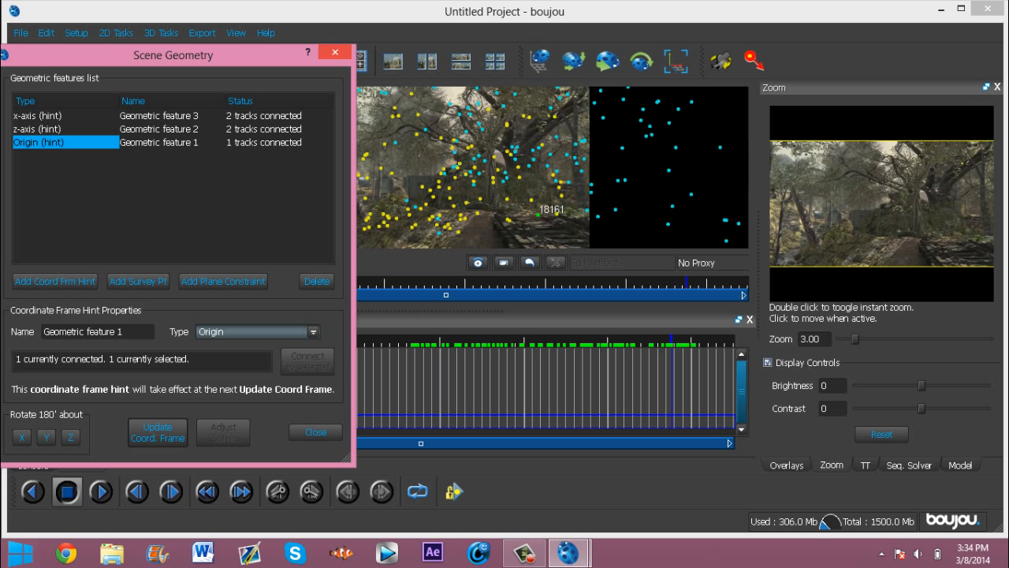
pyautogui.press('Escape')
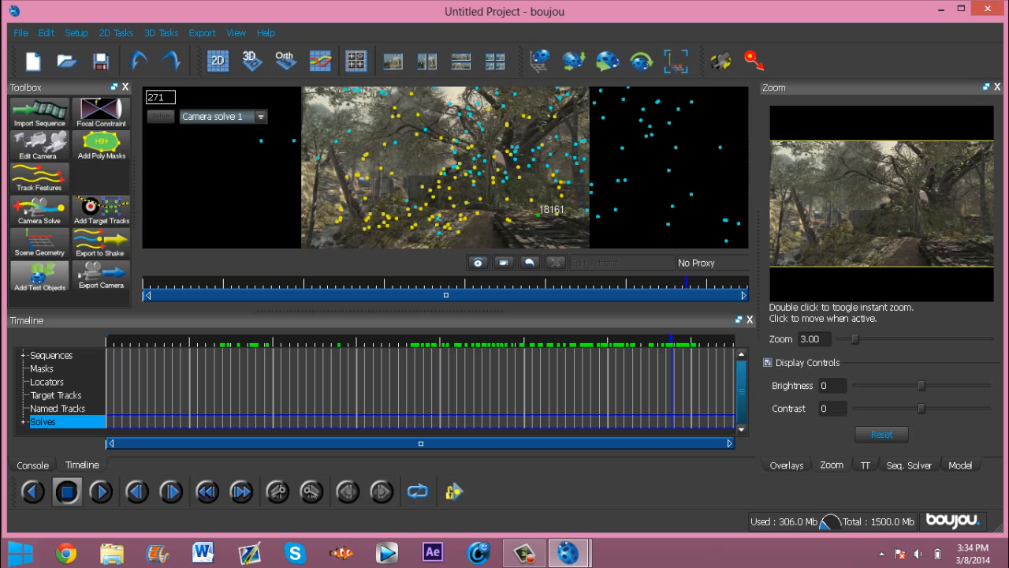
# Step: Add a test object, scrub the timeline to check its placement, then delete it
pyautogui.click(39, 275)
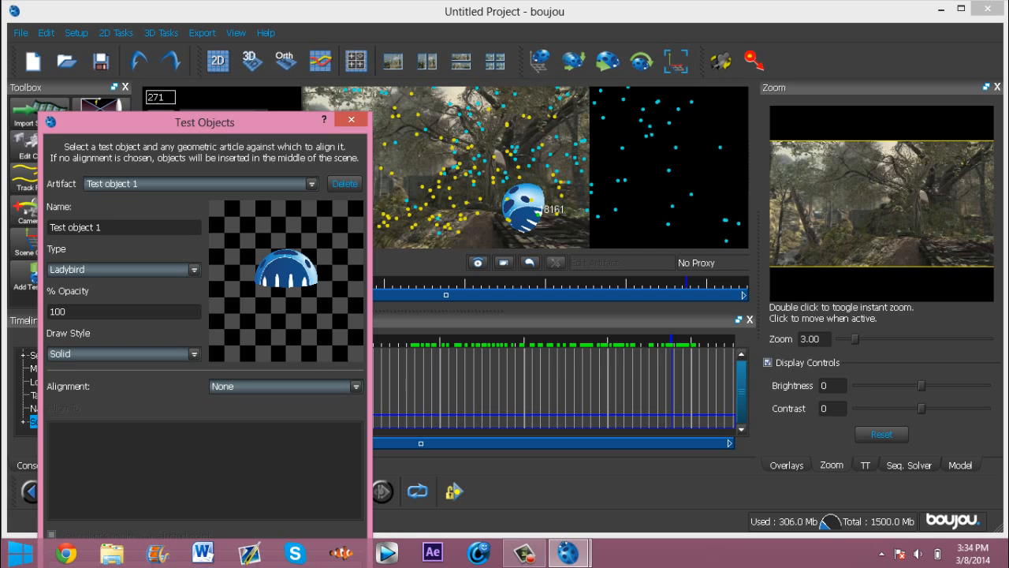
pyautogui.moveTo(671, 395); pyautogui.dragTo(697, 382)
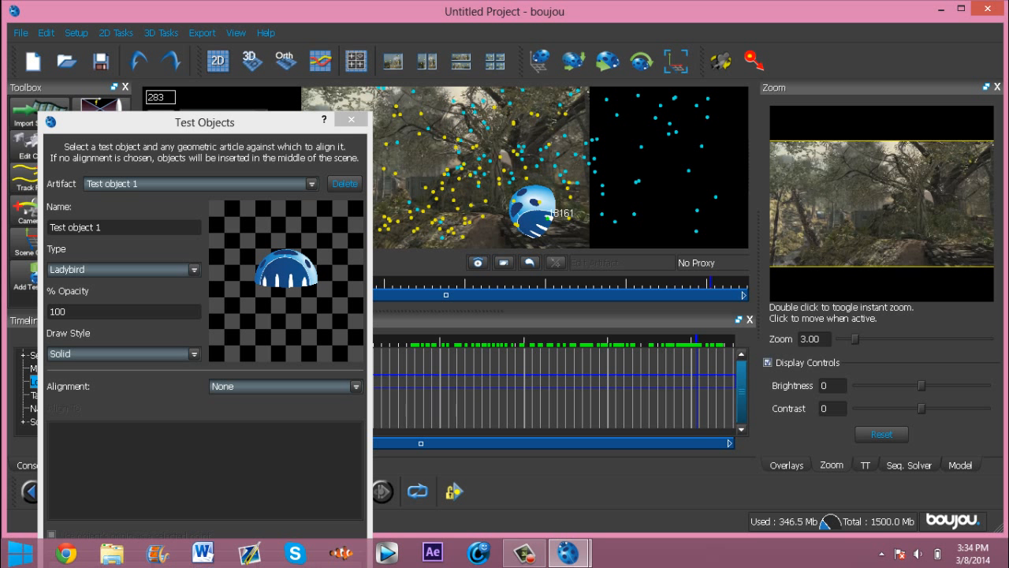
pyautogui.click(345, 183)
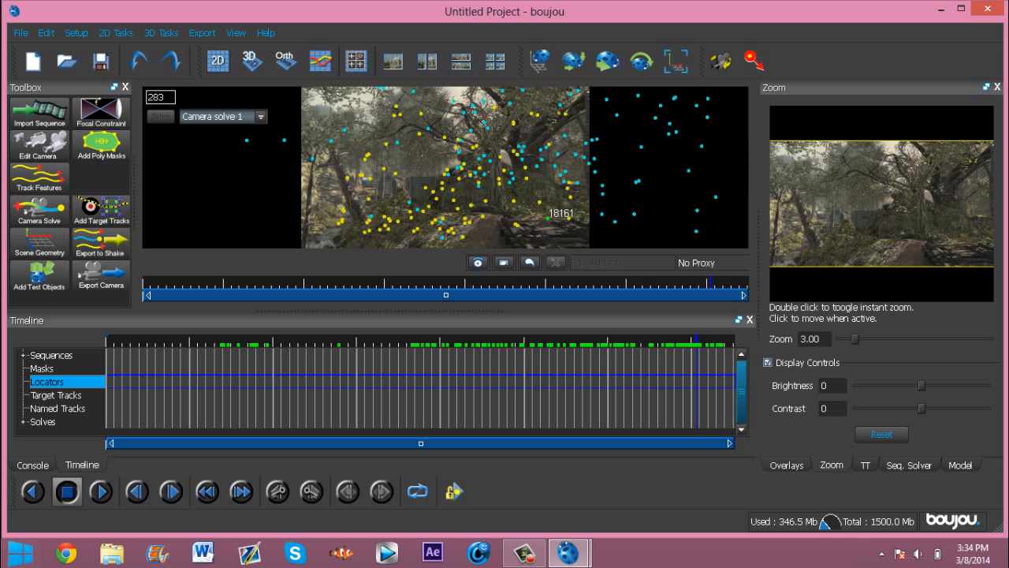
# Step: Reconnect the z-axis hint to two different tracks, update the coordinate frame, and close the dialog
pyautogui.click(39, 242)
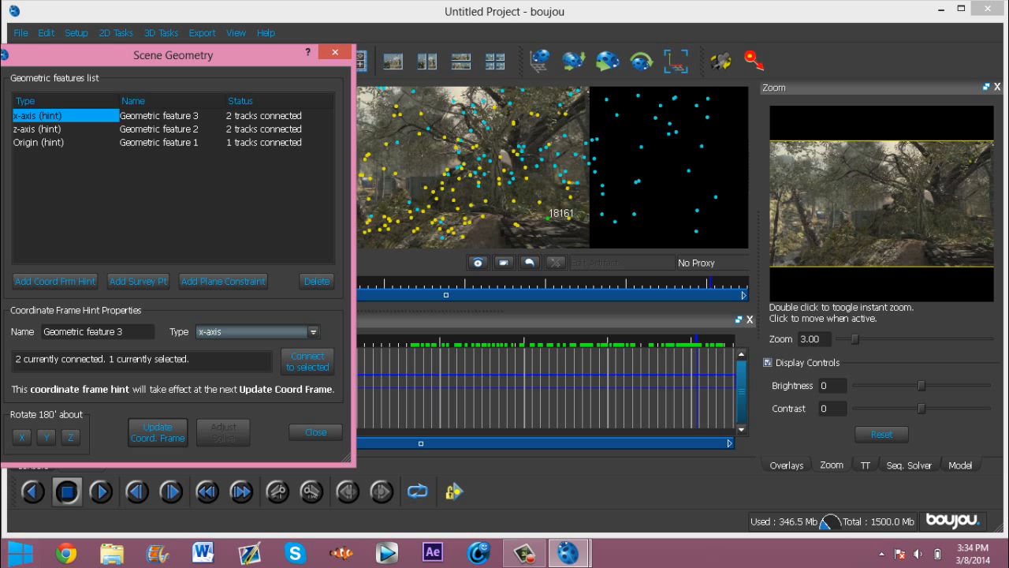
pyautogui.click(66, 129)
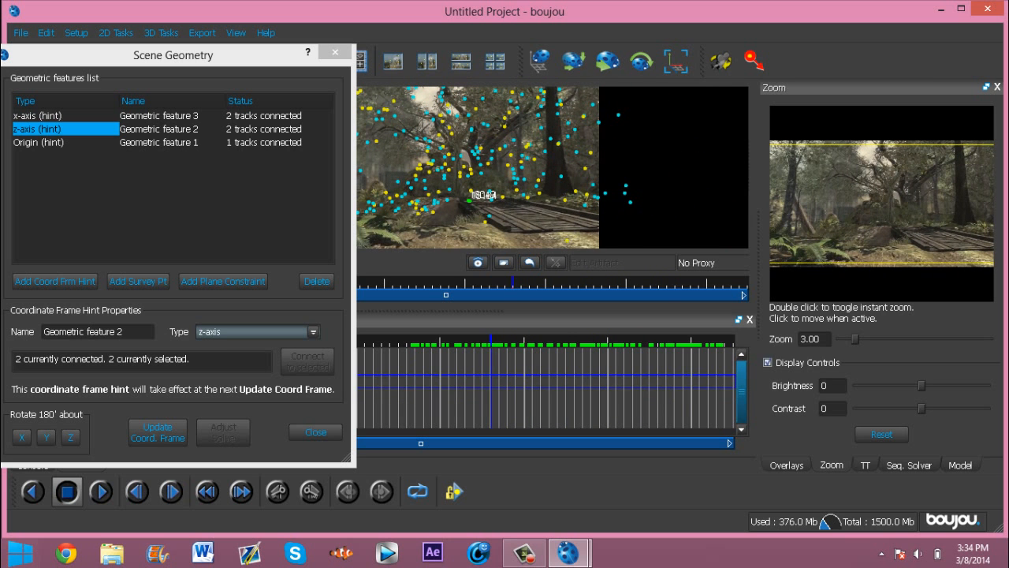
pyautogui.click(566, 239)
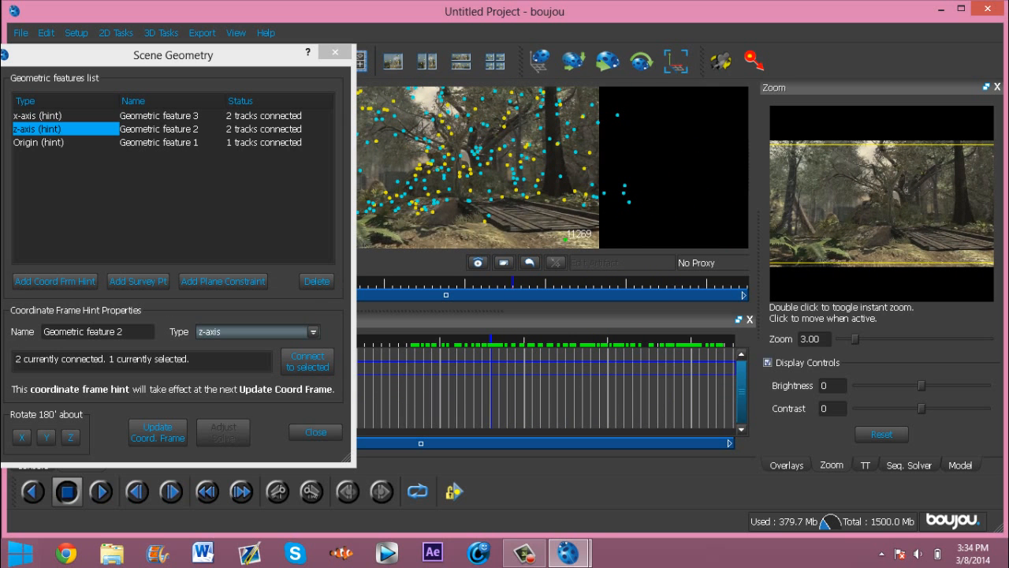
pyautogui.keyDown('ctrl'); pyautogui.click(491, 198); pyautogui.keyUp('ctrl')
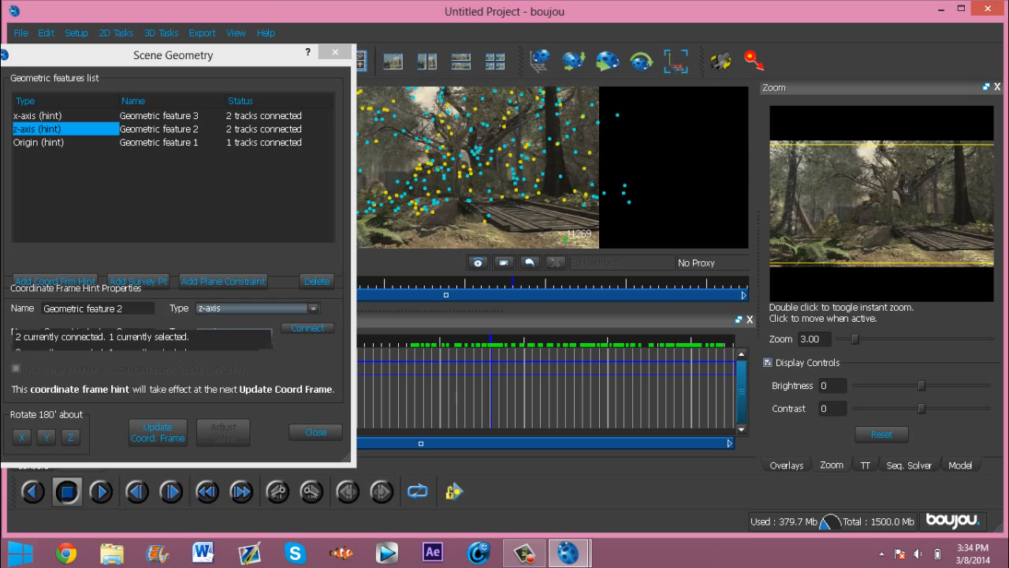
pyautogui.click(308, 361)
pyautogui.click(157, 432)
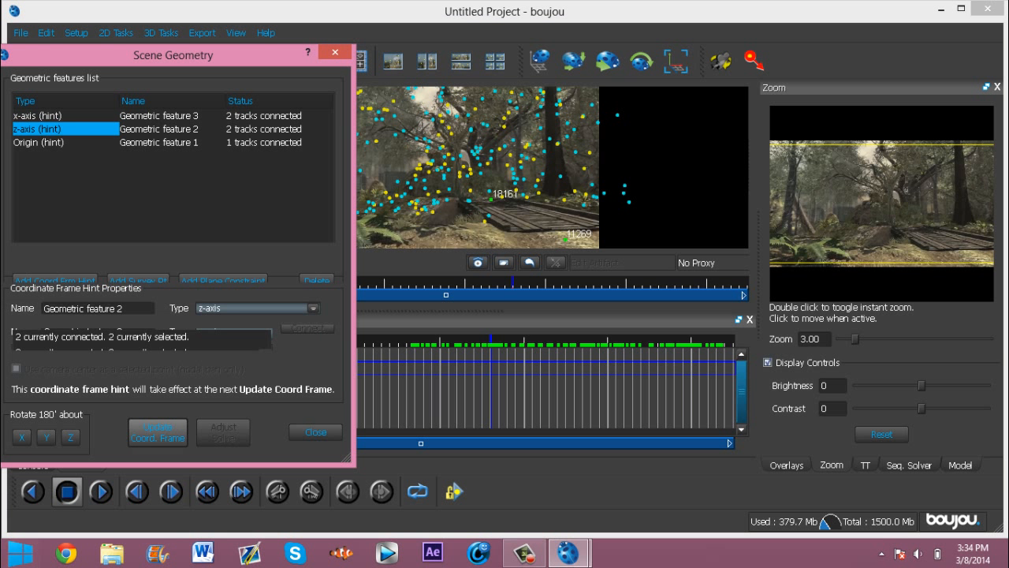
pyautogui.click(332, 53)
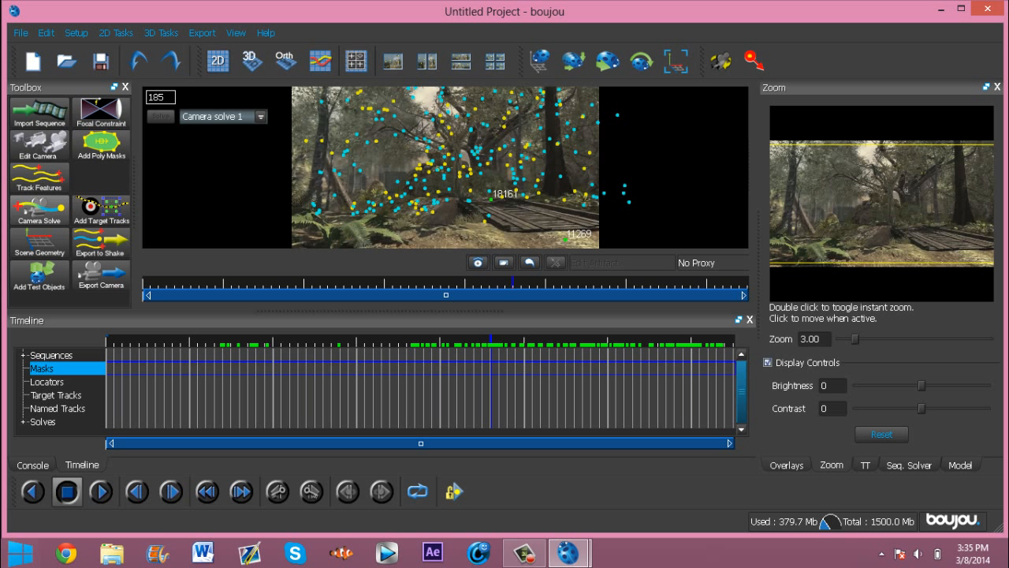
# Step: Insert a test object and scrub the timeline to check it stays fixed in the scene
pyautogui.click(38, 274)
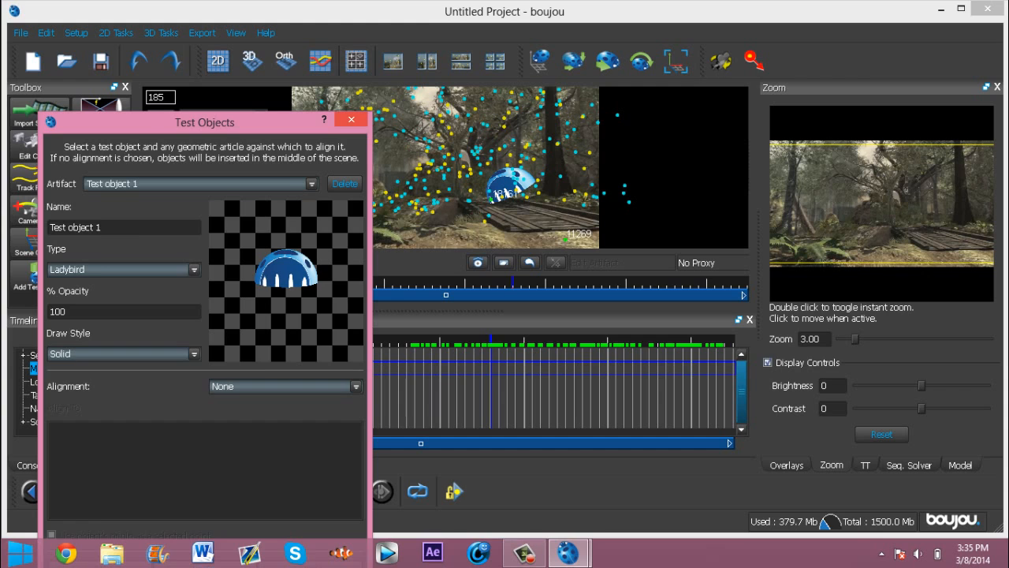
pyautogui.click(352, 120)
pyautogui.moveTo(491, 368); pyautogui.dragTo(709, 421)
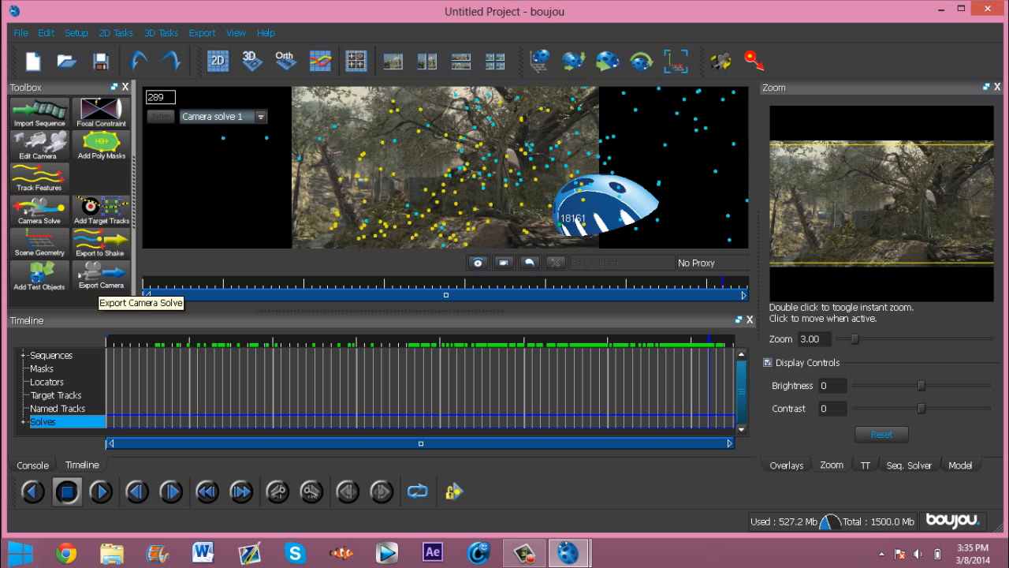
# Step: Open the camera export and set the export type to Cinema 4D (*.c4d)
pyautogui.click(100, 278)
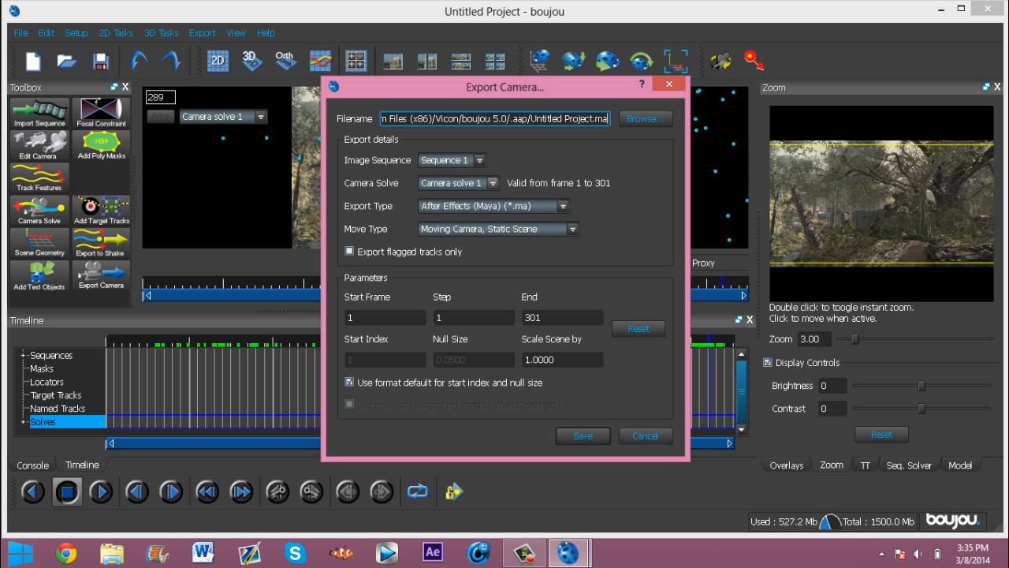
pyautogui.click(563, 206)
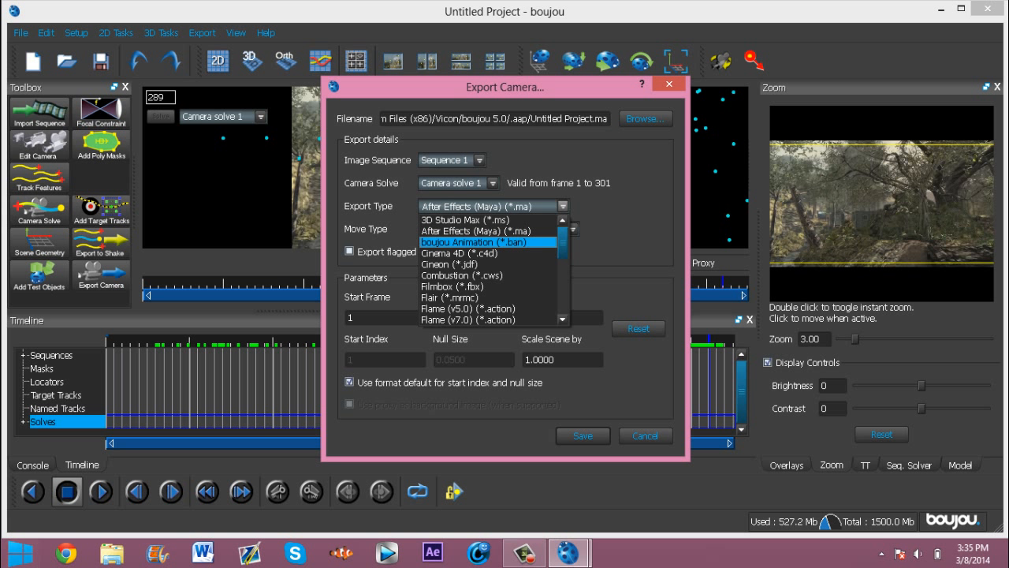
pyautogui.click(465, 254)
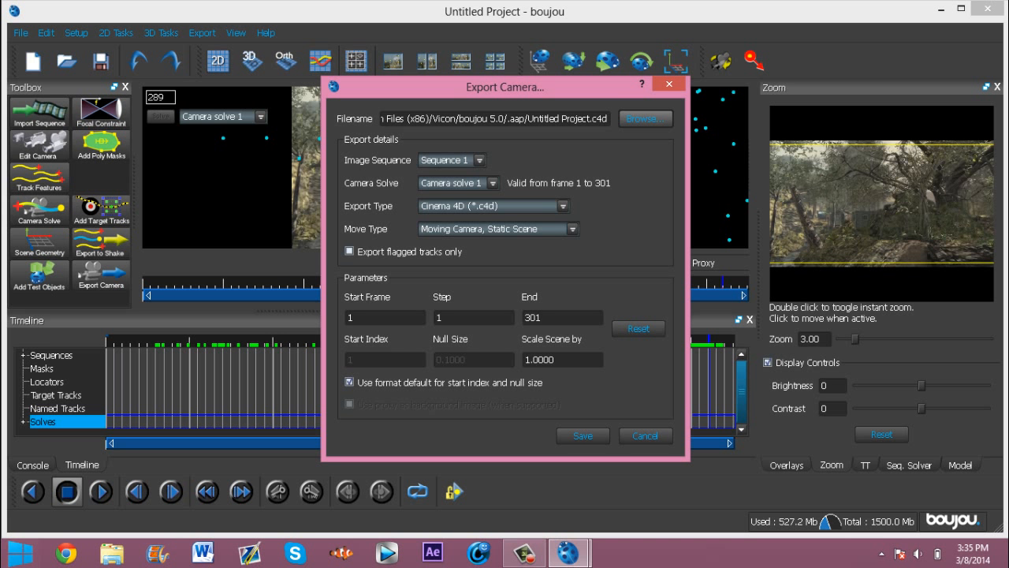
# Step: Try to set the export file name to Obey 2 in the save dialog
pyautogui.click(645, 118)
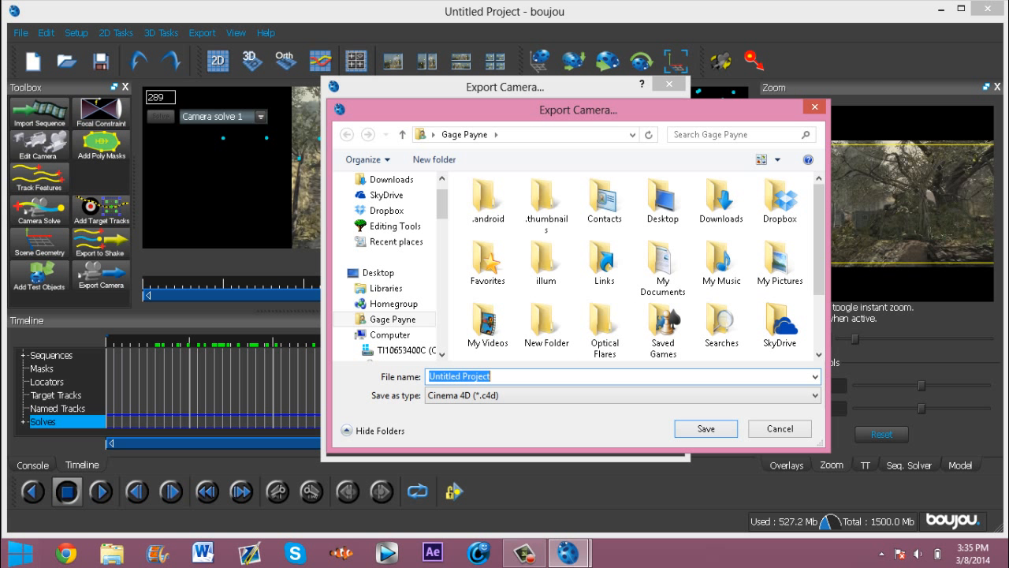
pyautogui.press('BackSpace')
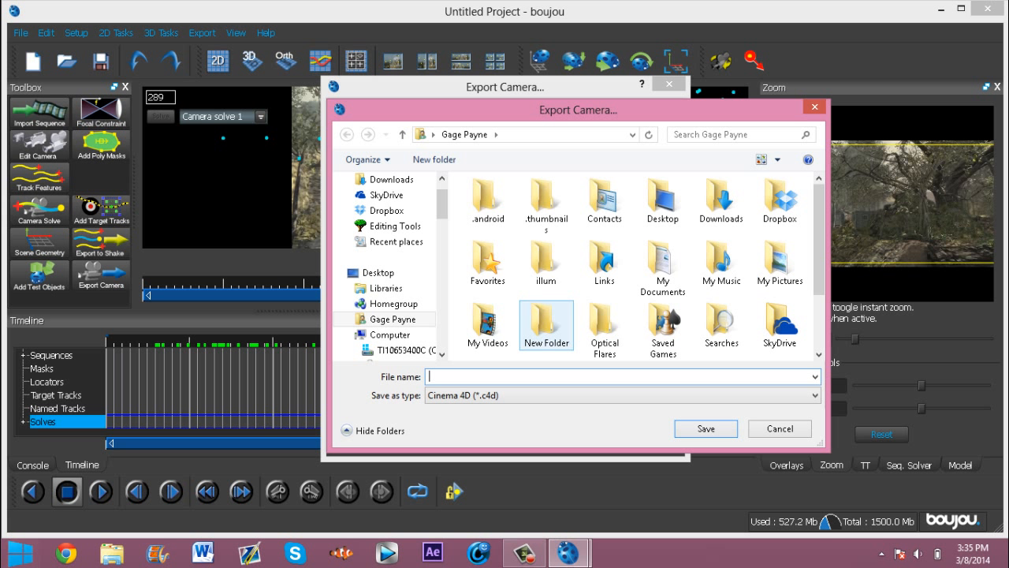
pyautogui.write('Obey 2')
pyautogui.click(816, 107)
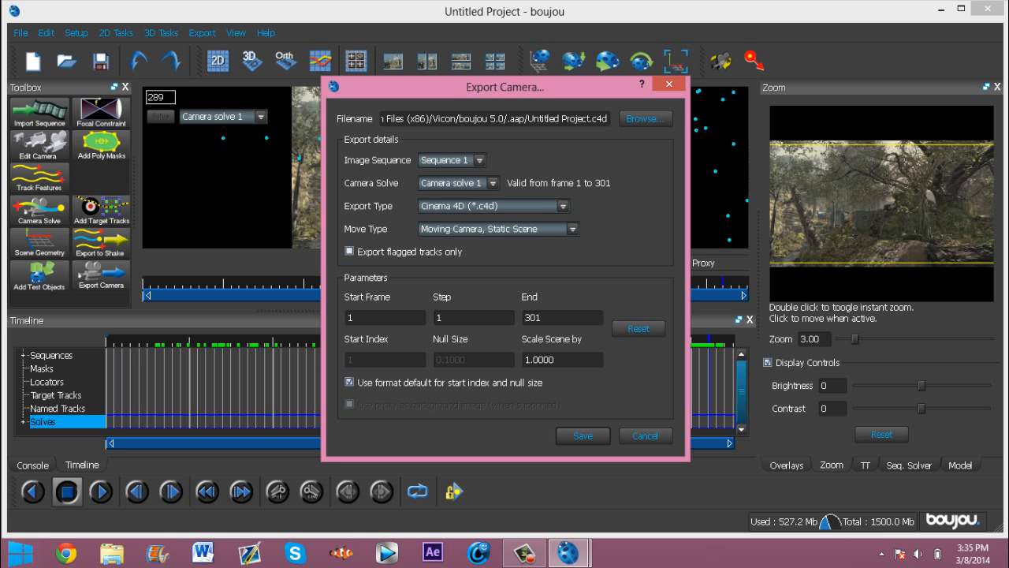
# Step: Set the scene scale factor to 100 and save the Cinema 4D camera export to Obey 2.c4d
pyautogui.click(529, 359)
pyautogui.write('00')
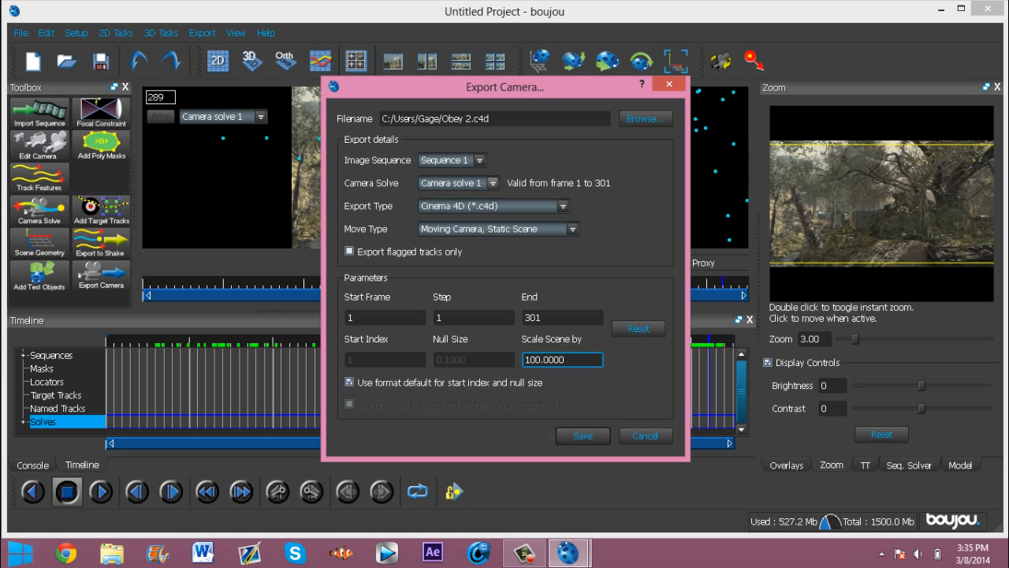
pyautogui.click(583, 435)
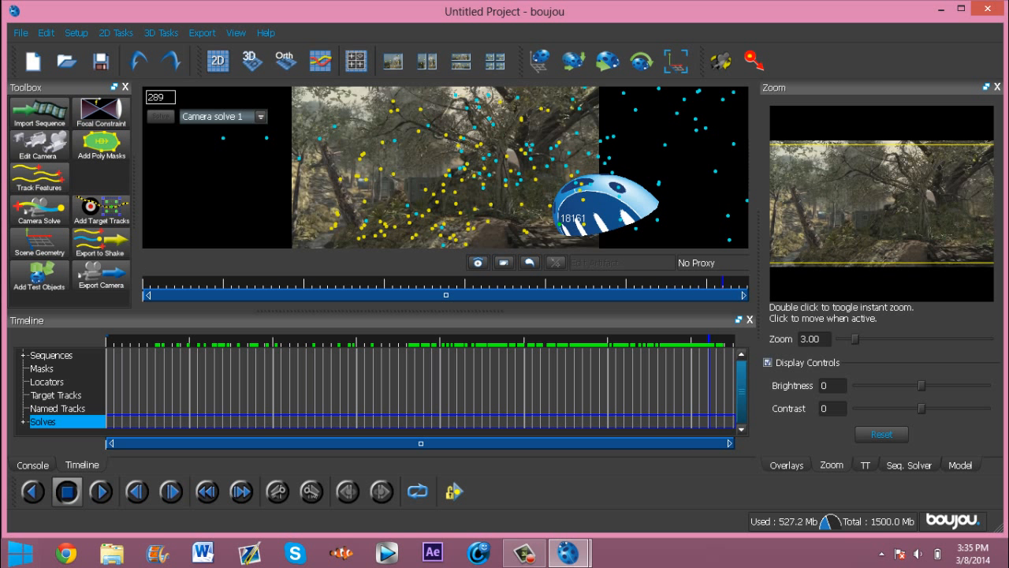
# Step: Save the boujou project as Obey 2
pyautogui.click(20, 33)
pyautogui.click(28, 83)
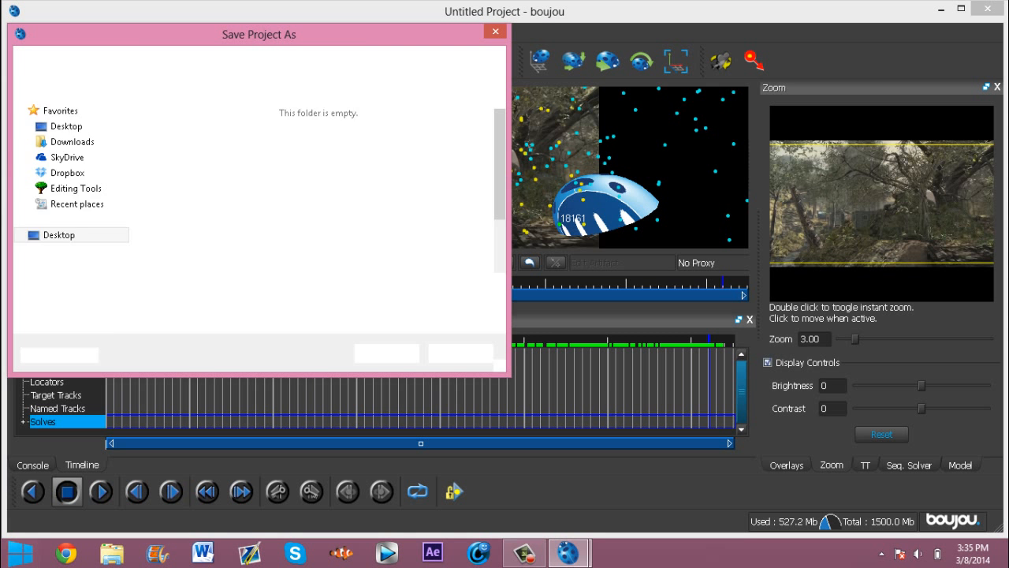
pyautogui.press('BackSpace')
pyautogui.write('O')
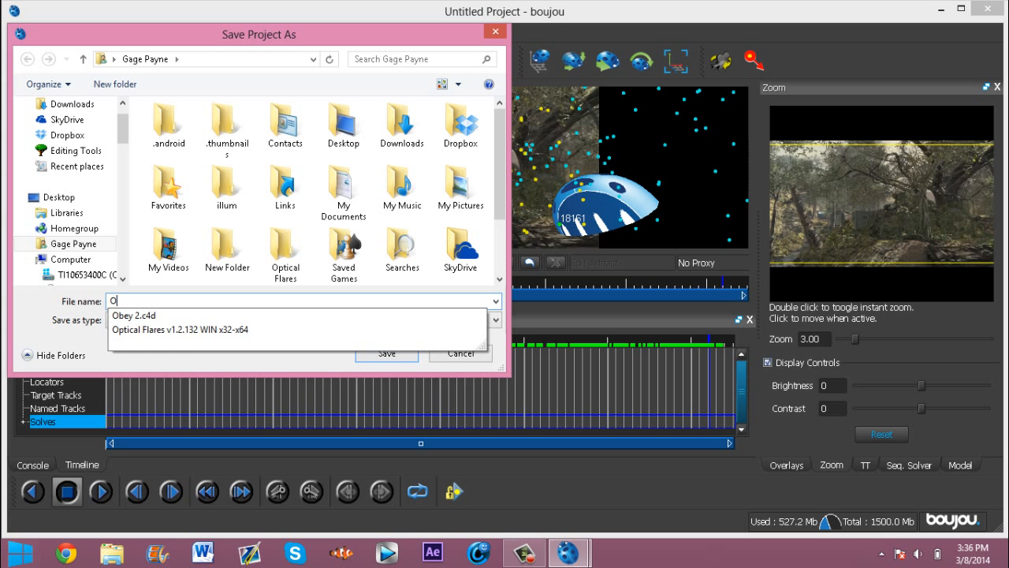
pyautogui.write('bey 2')
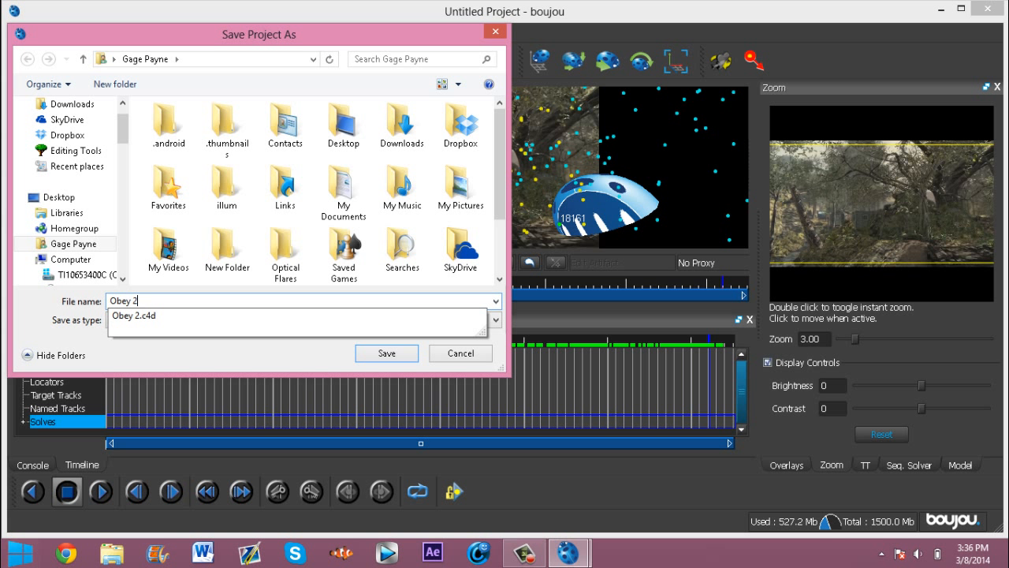
pyautogui.click(386, 353)
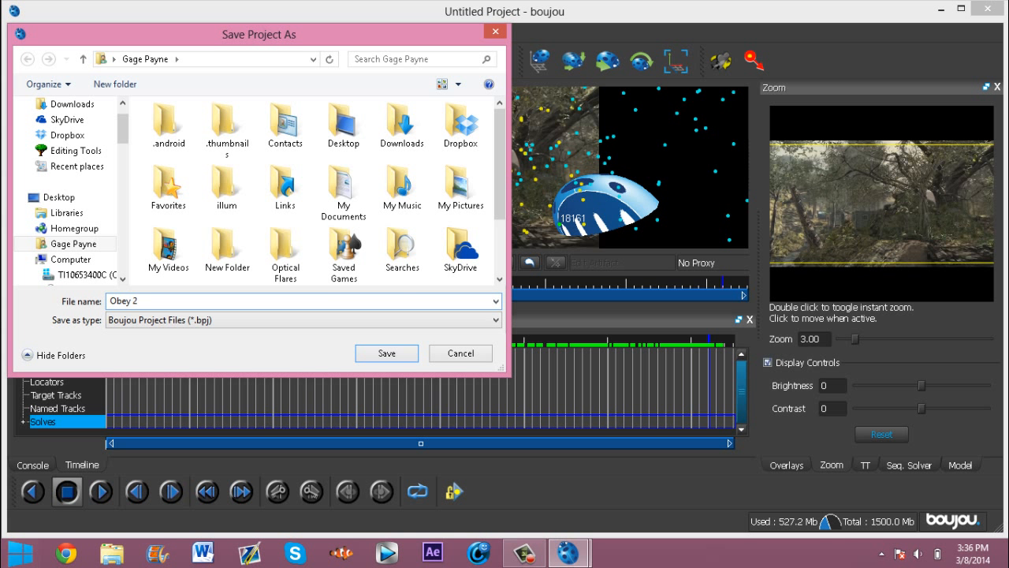
pyautogui.click(386, 353)
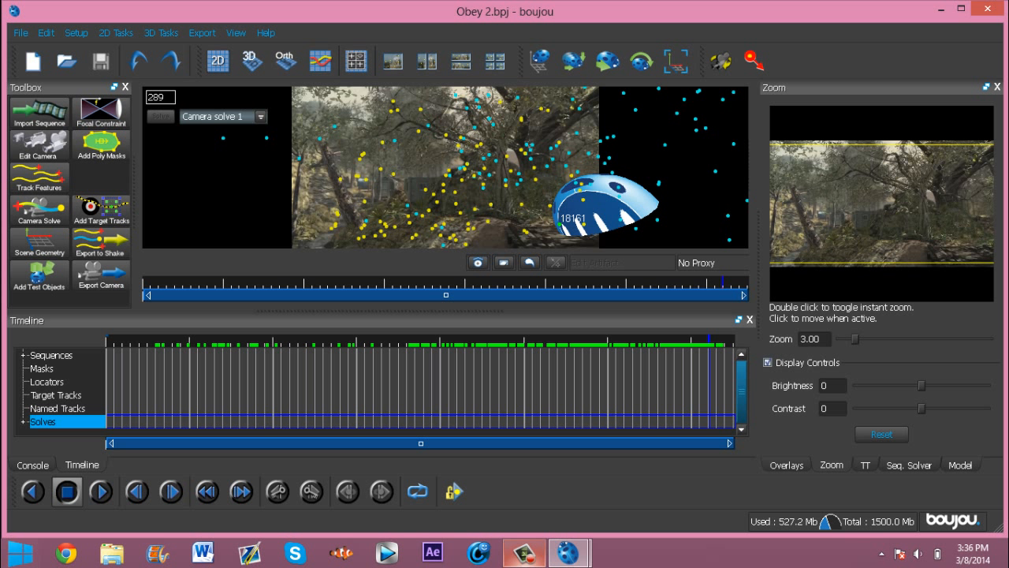
pyautogui.moveTo(524, 553)
pyautogui.click(528, 496)
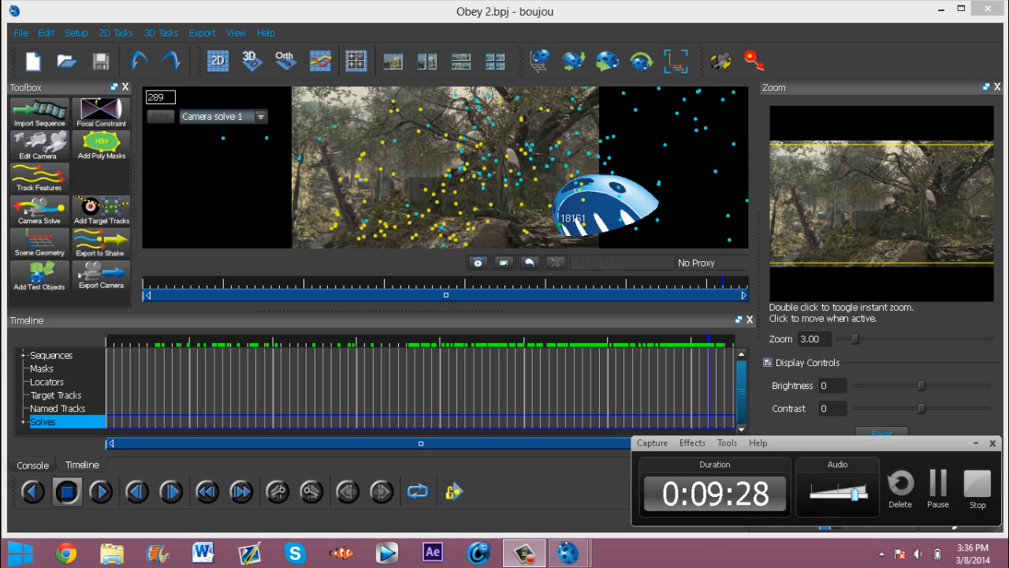
pyautogui.click(977, 483)
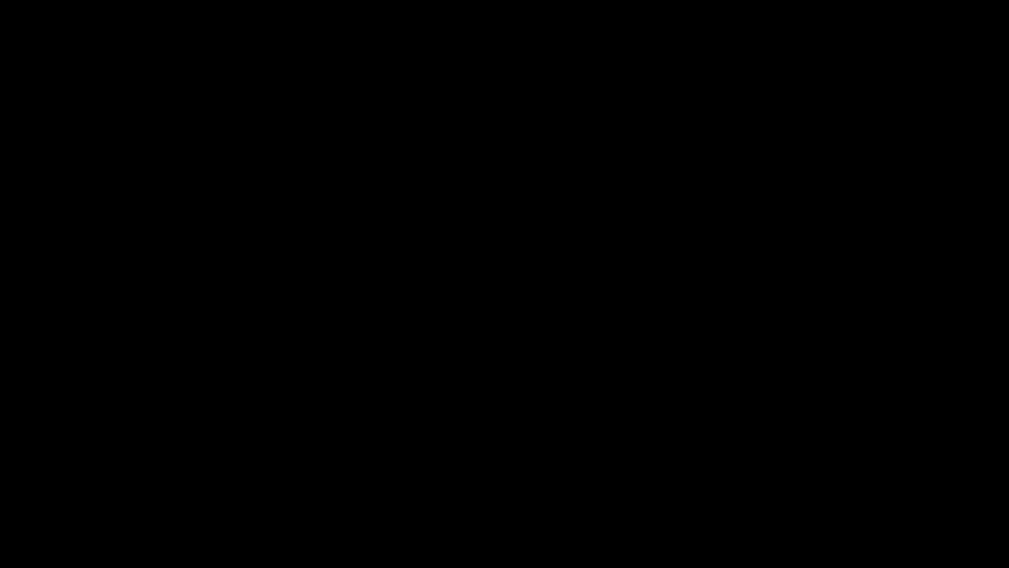